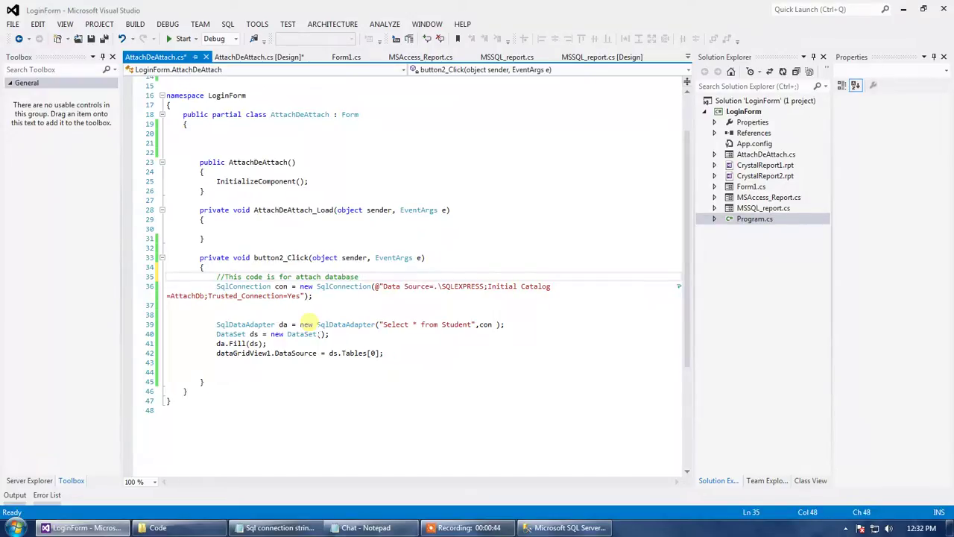
Generate the click event handler for button1 from the AttachDeAttach form designer and place the cursor in its empty body.
right_click(426, 164)
click(445, 166)
double_click(415, 140)
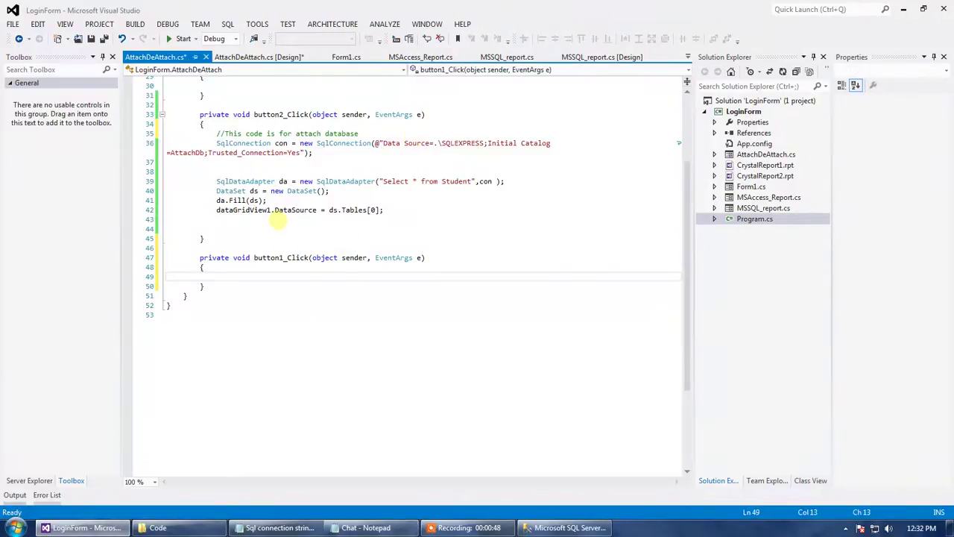
drag(215, 143, 384, 210)
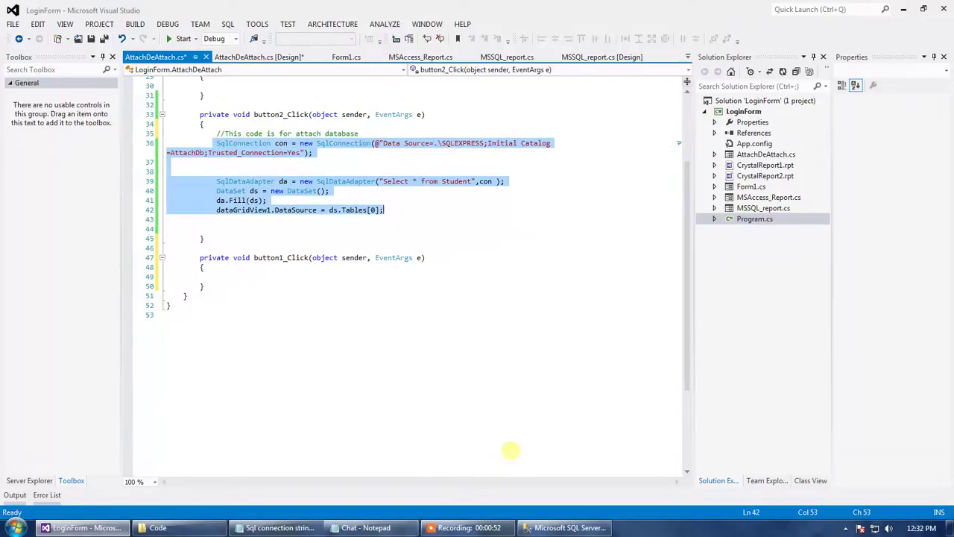
click(355, 276)
Switch to the Chat note in Notepad and add the line "For Deattach db first create database and dettach db" under the existing text.
click(381, 529)
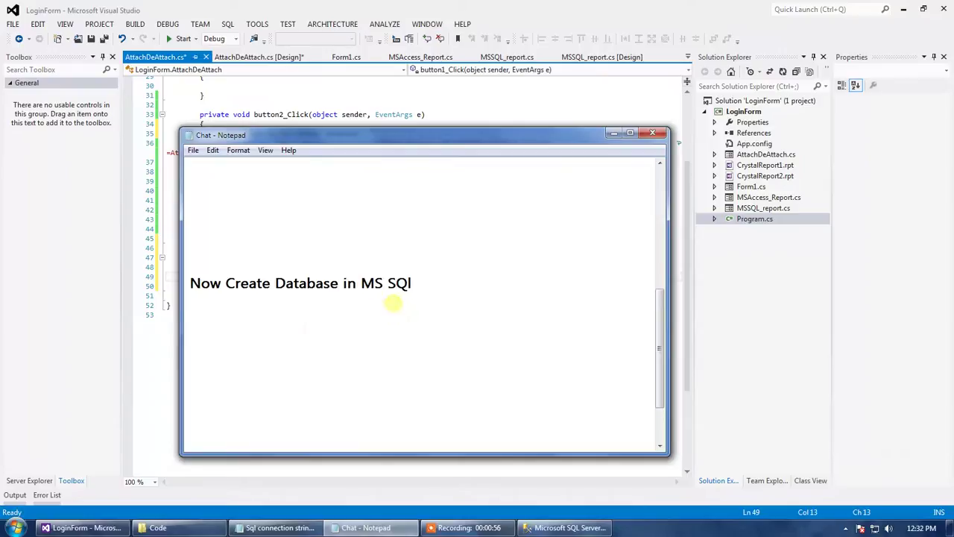
text(no)
key(BackSpace)
key(BackSpace)
text(For Da)
text(aa)
text(aat)
key(BackSpace)
key(BackSpace)
text(ttach db )
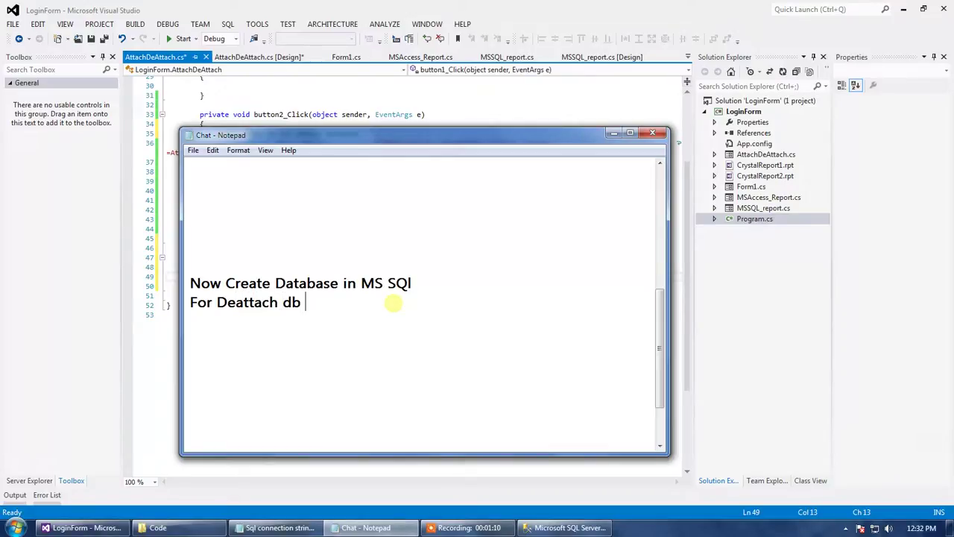
text(first create daa)
key(BackSpace)
text(tase)
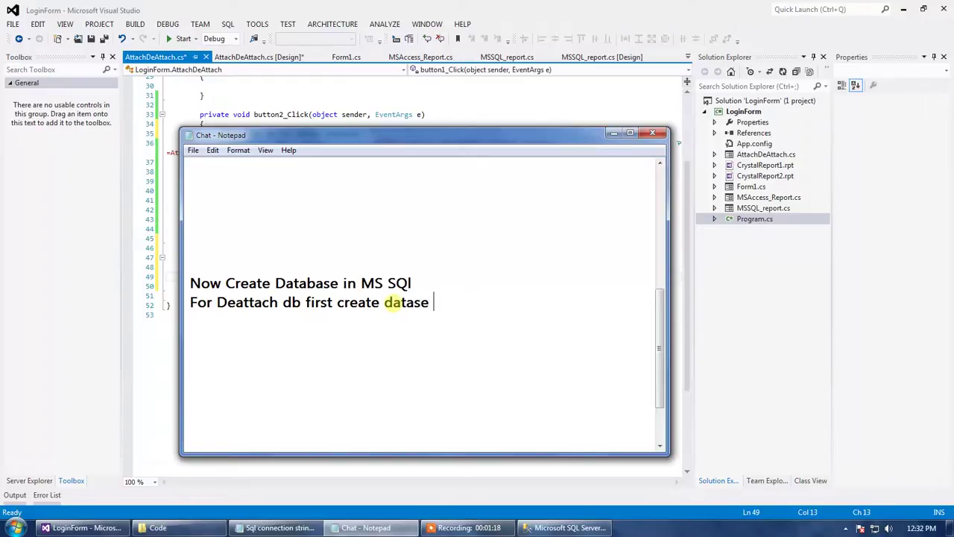
key(BackSpace)
key(BackSpace)
key(BackSpace)
key(BackSpace)
key(BackSpace)
text(tabase and deta)
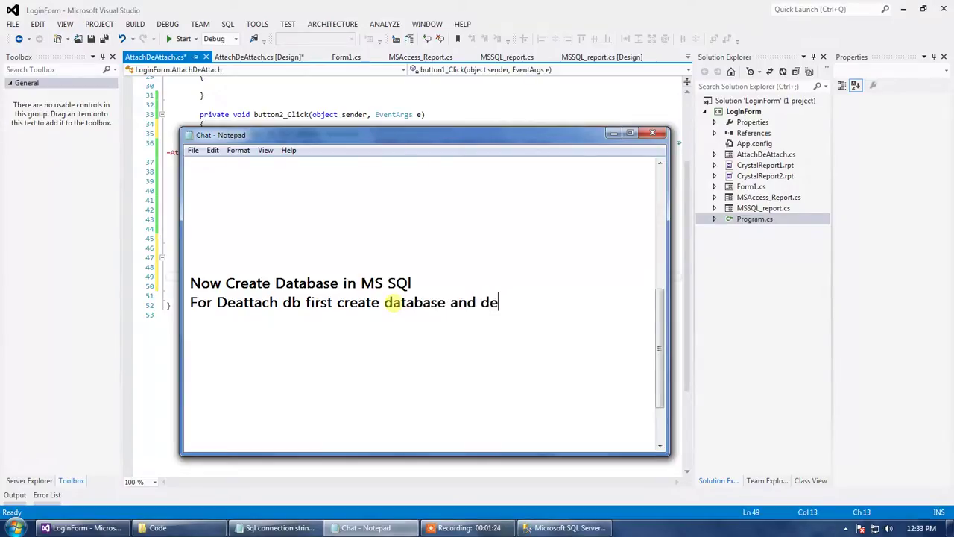
key(BackSpace)
key(BackSpace)
text(ttach db)
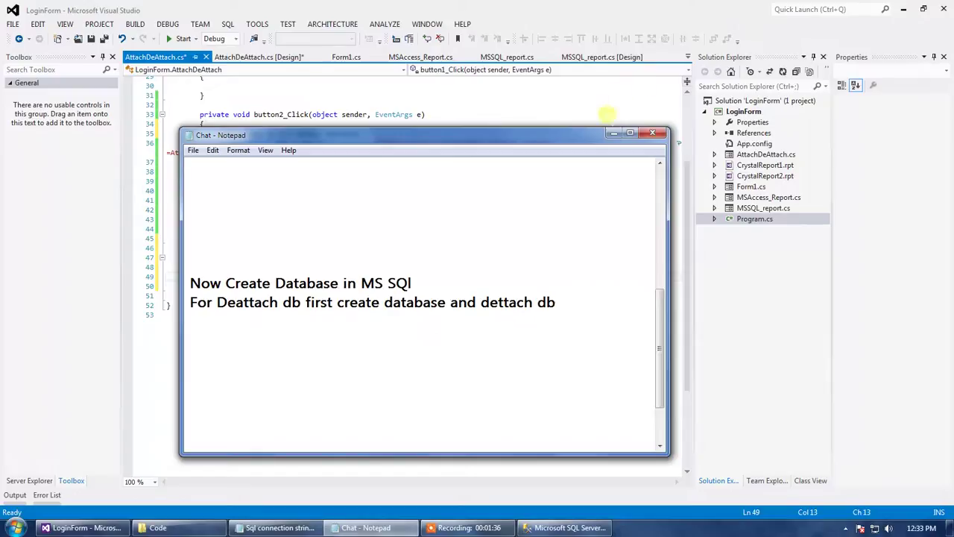
click(614, 133)
Switch to SQL Server Management Studio, collapse the AttachDB database and expand DeAttachDB in the object tree.
click(567, 527)
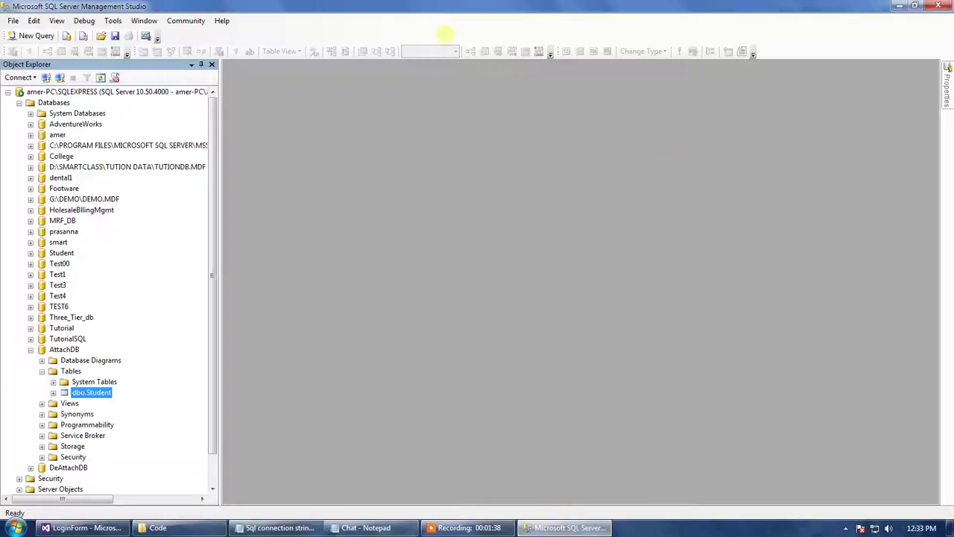
click(30, 349)
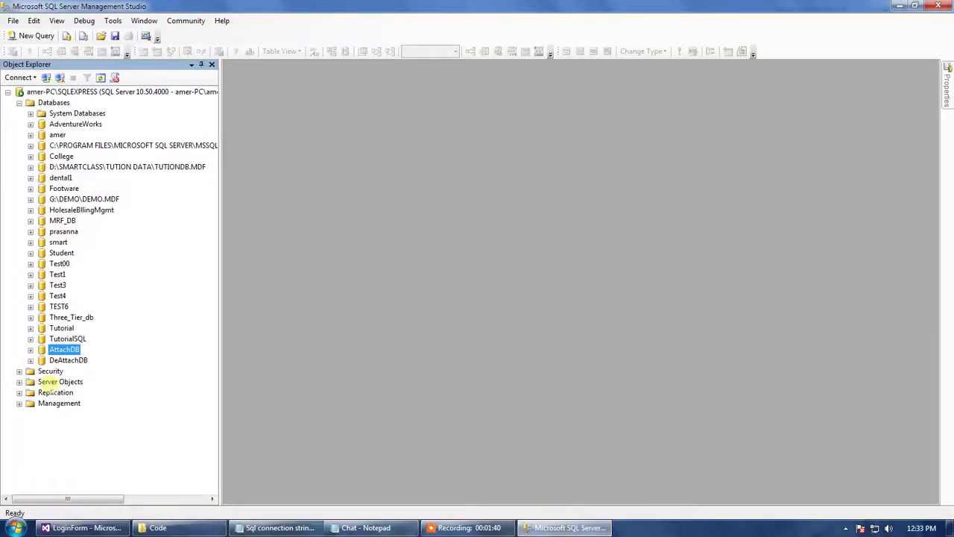
click(63, 360)
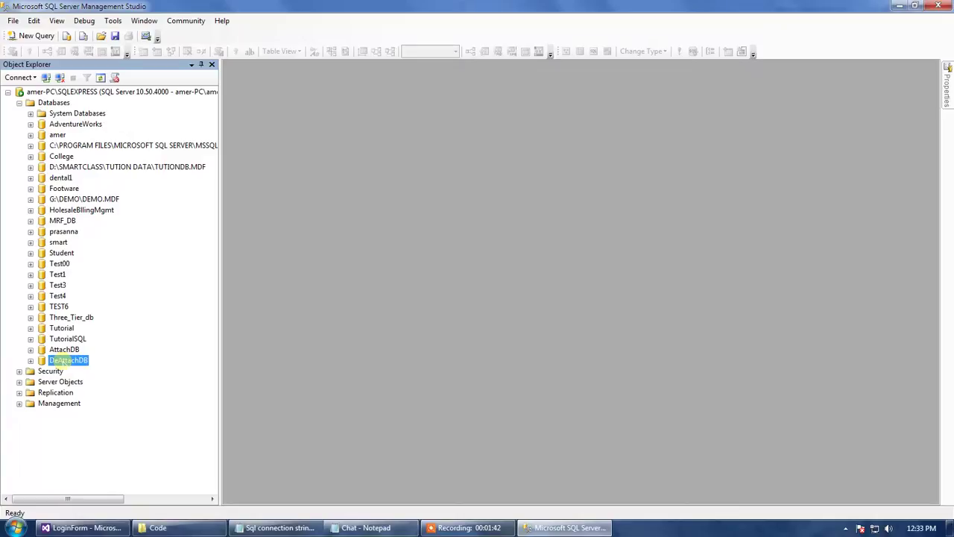
click(30, 360)
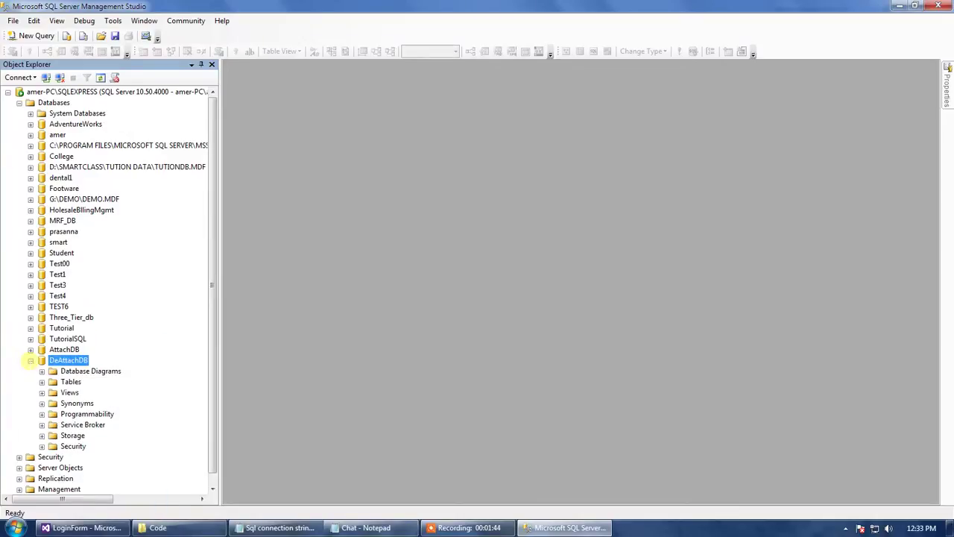
Examine the path and file names of the DeAttachDB database files in its properties.
right_click(49, 360)
click(80, 507)
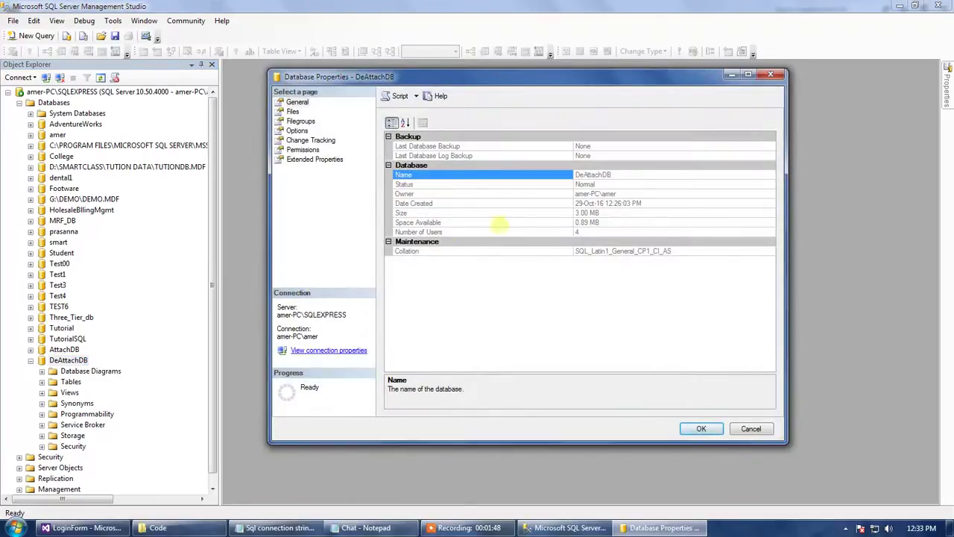
click(296, 102)
click(293, 111)
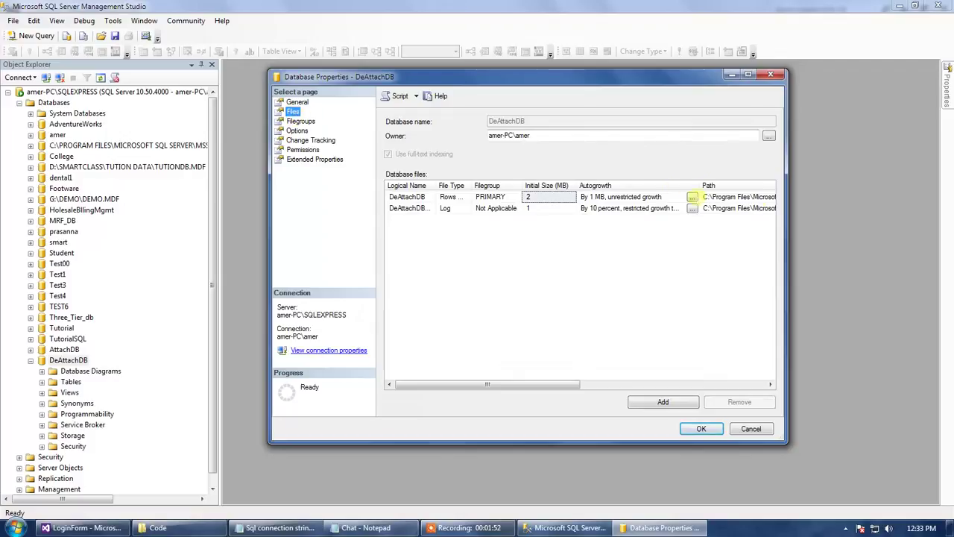
click(770, 385)
click(745, 385)
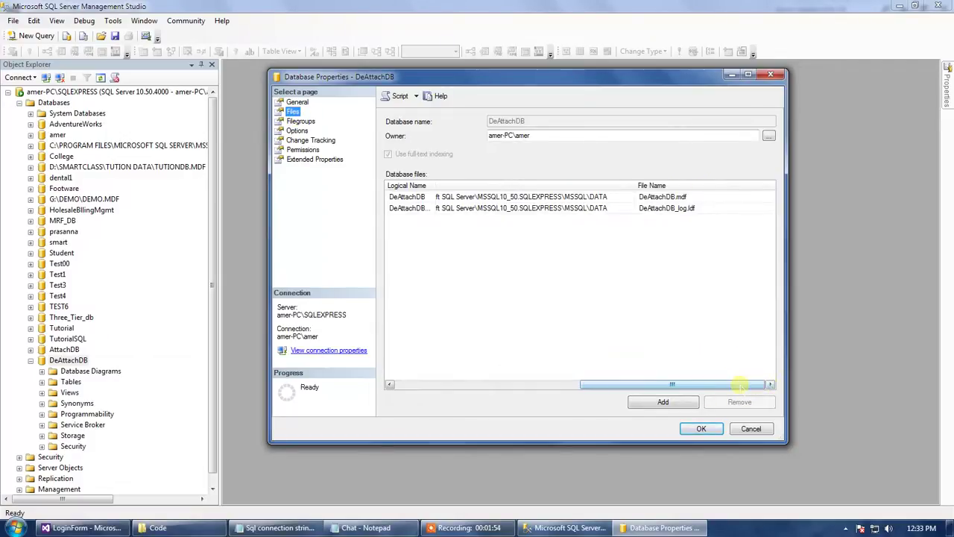
click(666, 279)
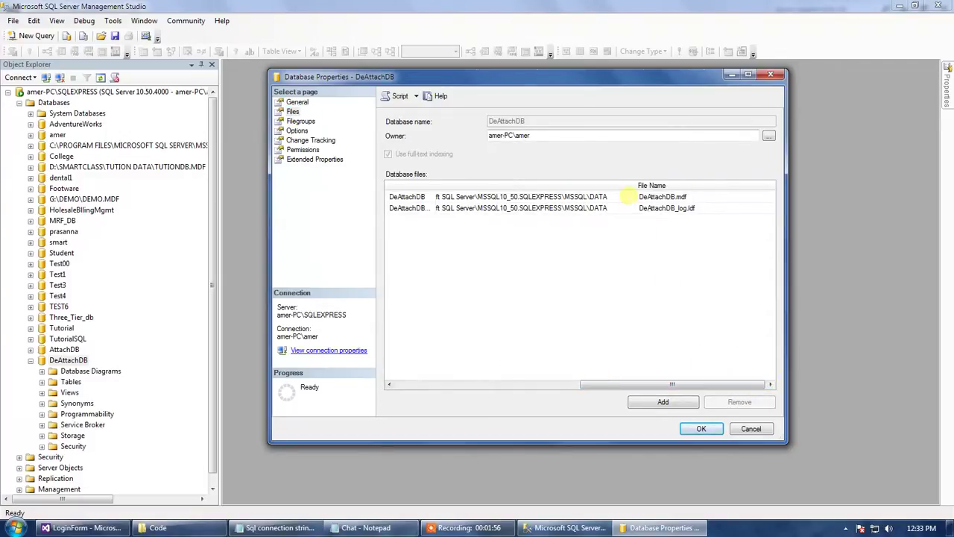
click(617, 197)
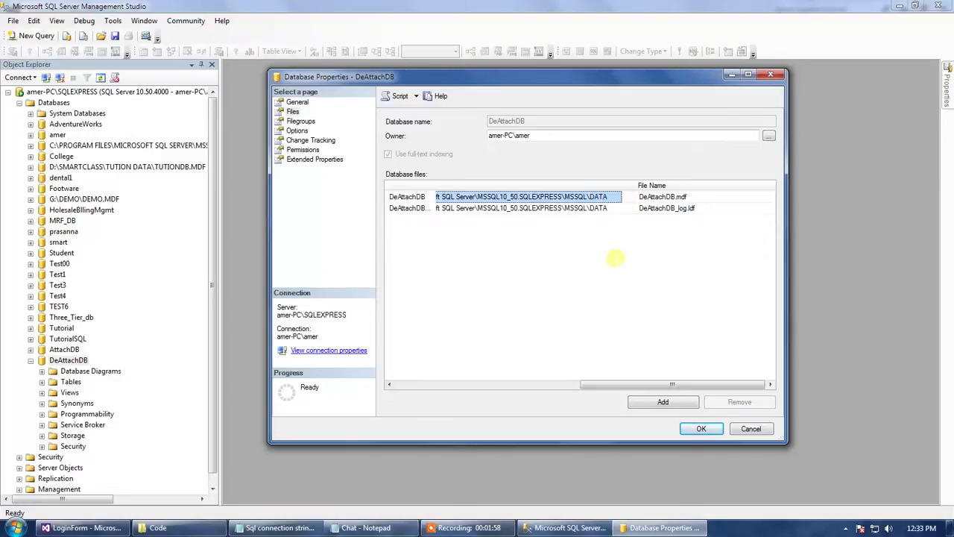
click(770, 74)
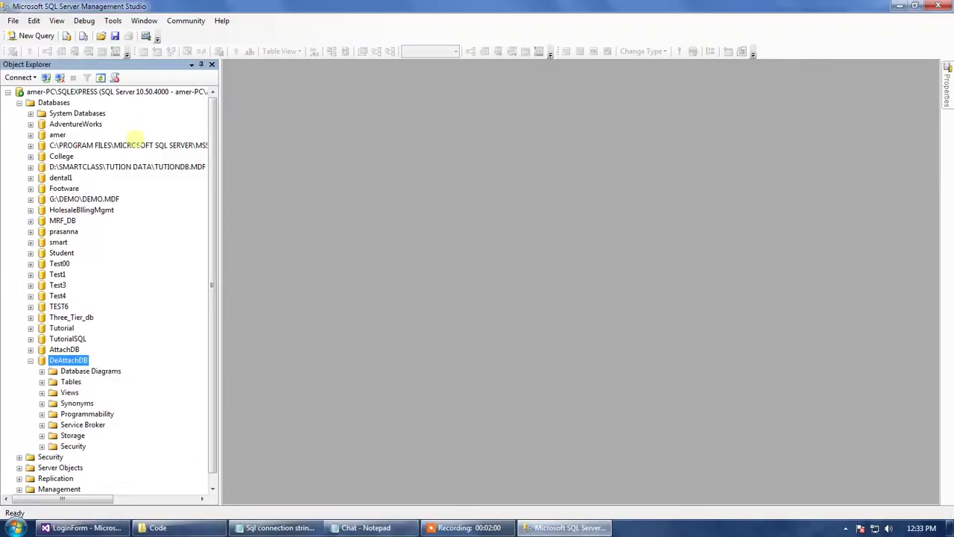
Delete the DeAttachDB database from the server.
click(31, 361)
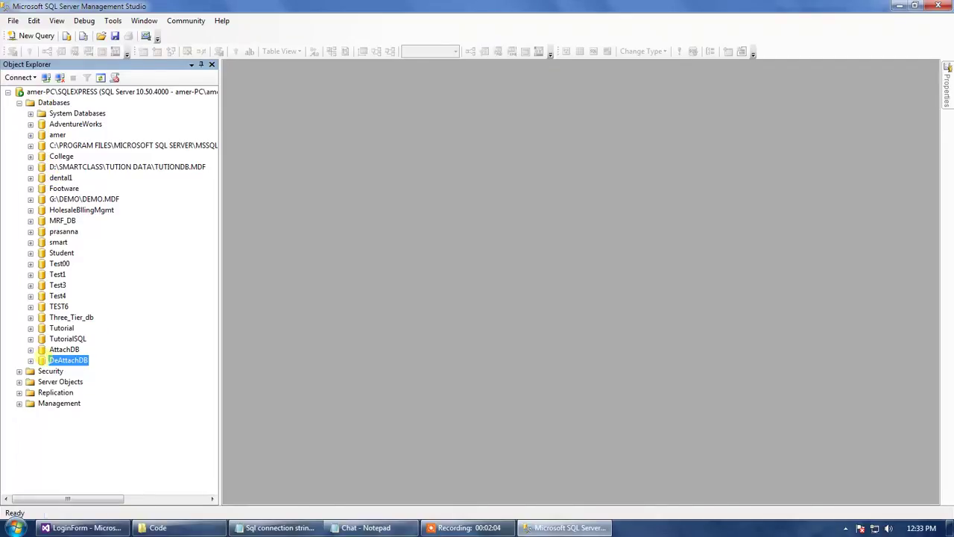
right_click(46, 360)
click(228, 402)
click(599, 428)
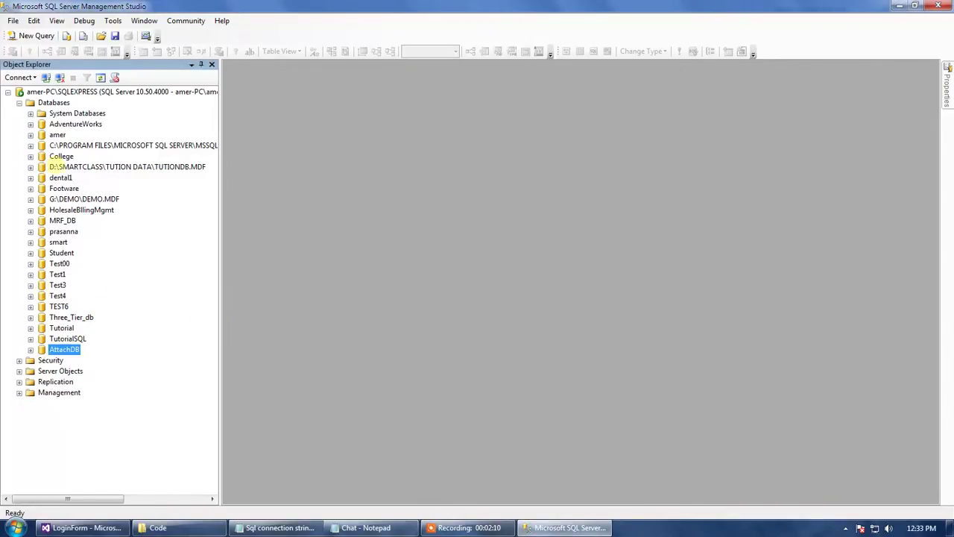
Start a new database on the server and name it DeAttachdb.
right_click(54, 102)
click(426, 254)
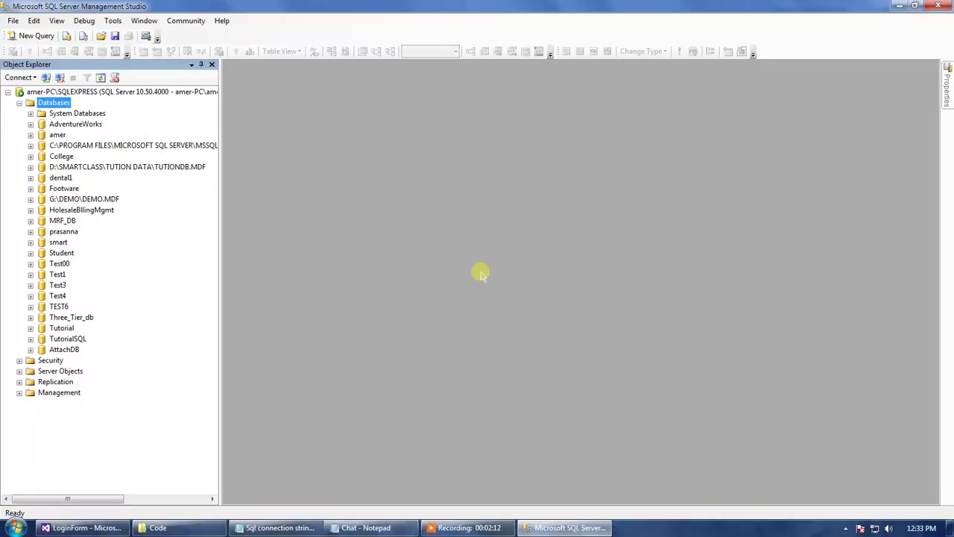
text(De)
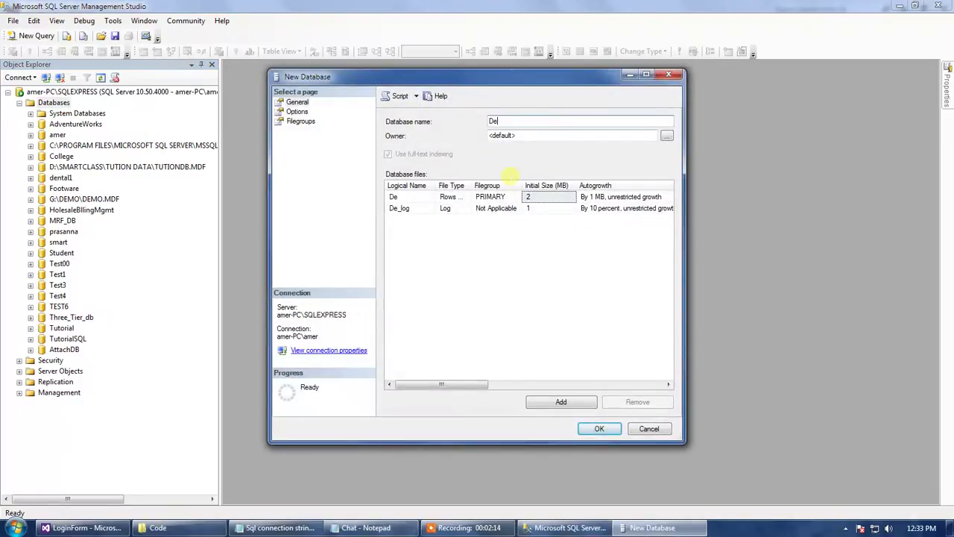
text(Attachdb)
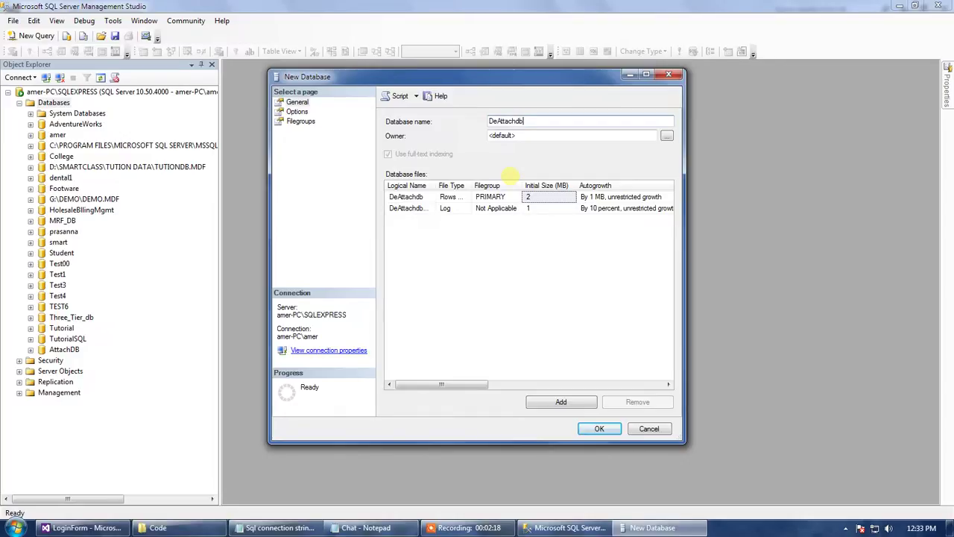
Open the folder selection for the DeAttachdb data file's path and browse the folders on drive D.
drag(447, 385, 591, 385)
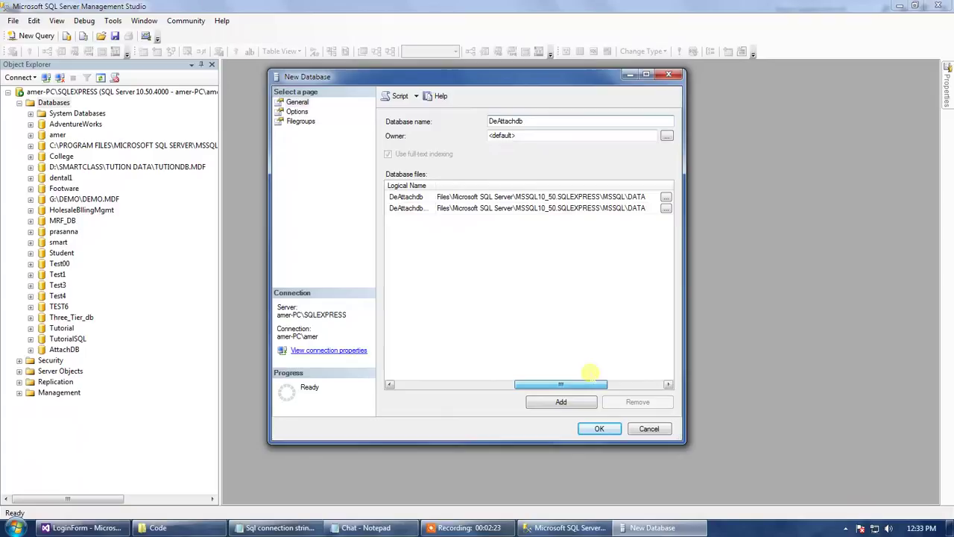
drag(694, 262, 877, 179)
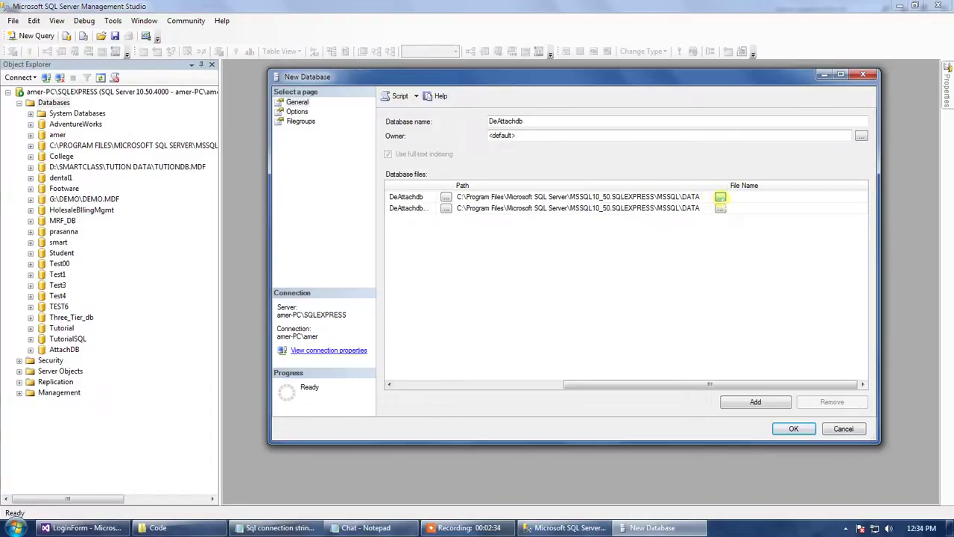
click(720, 197)
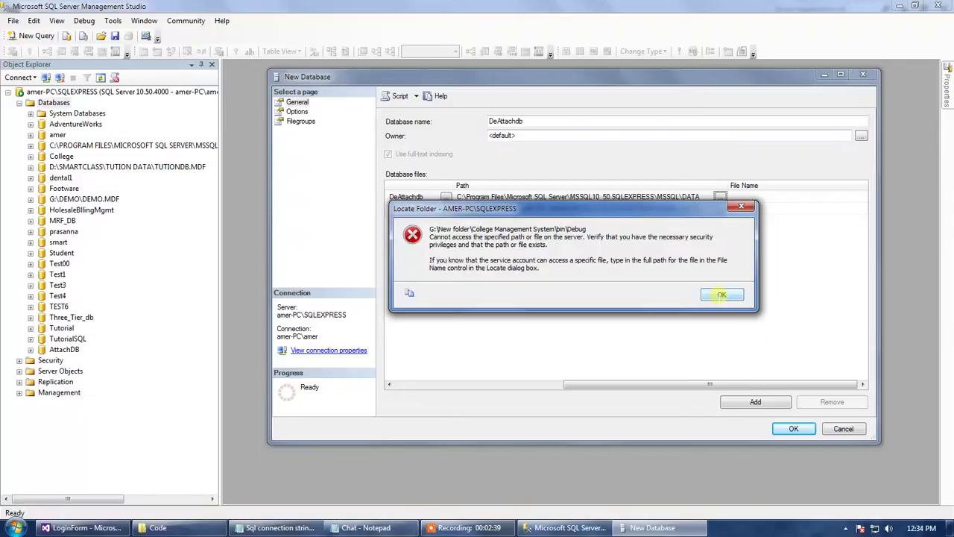
click(722, 295)
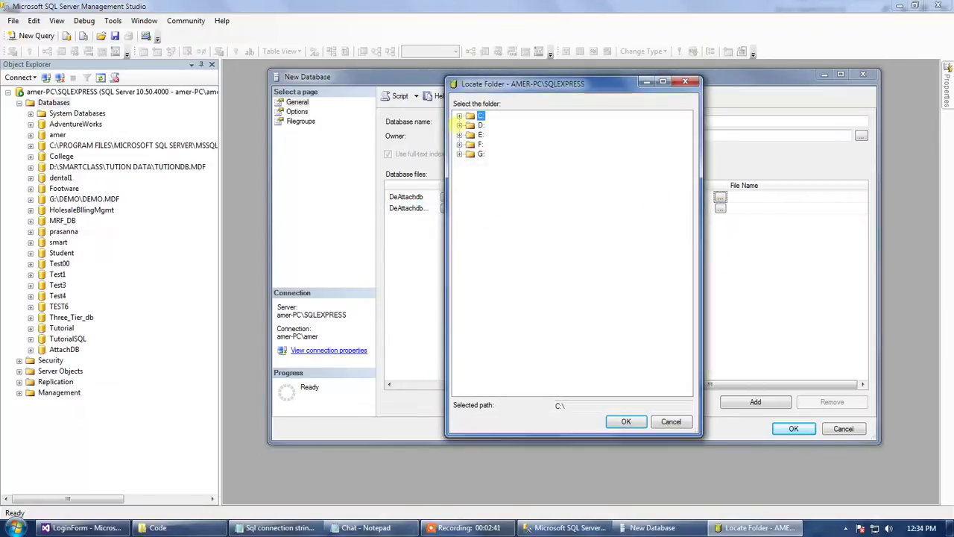
click(459, 125)
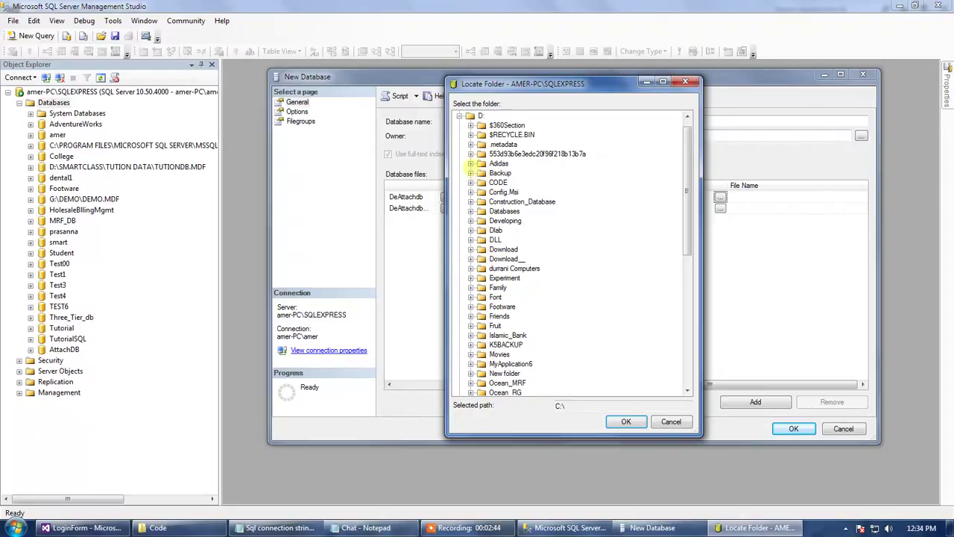
scroll(471, 272, down, 3)
scroll(471, 273, down, 3)
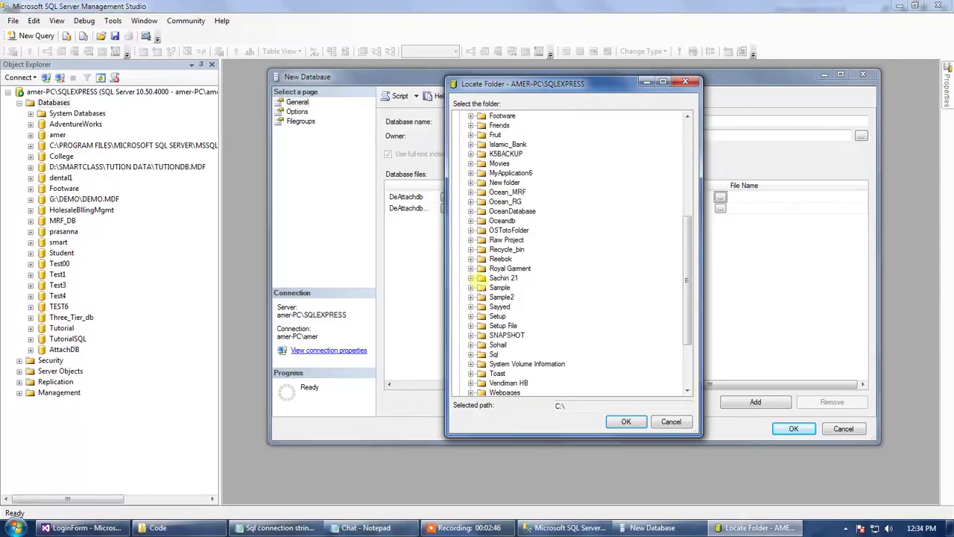
scroll(475, 277, up, 6)
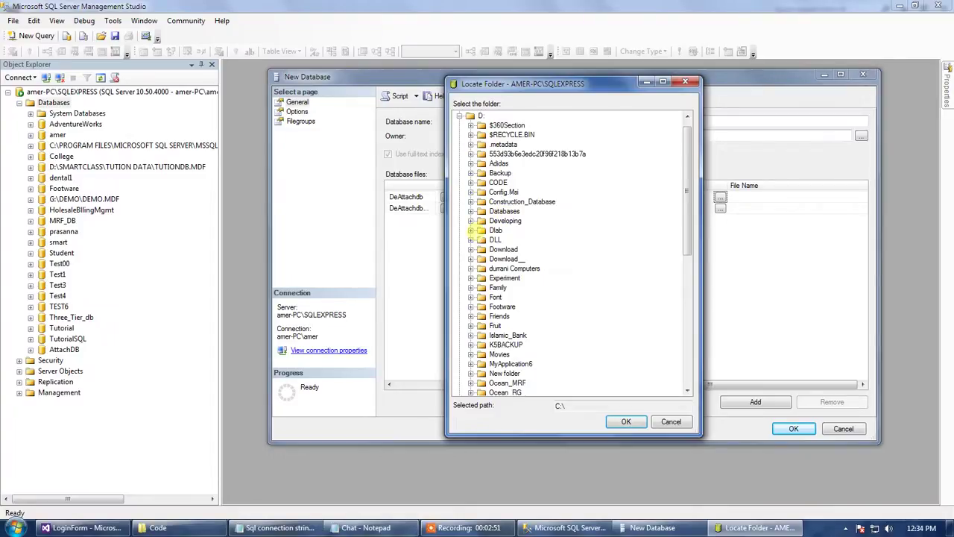
scroll(471, 231, down, 10)
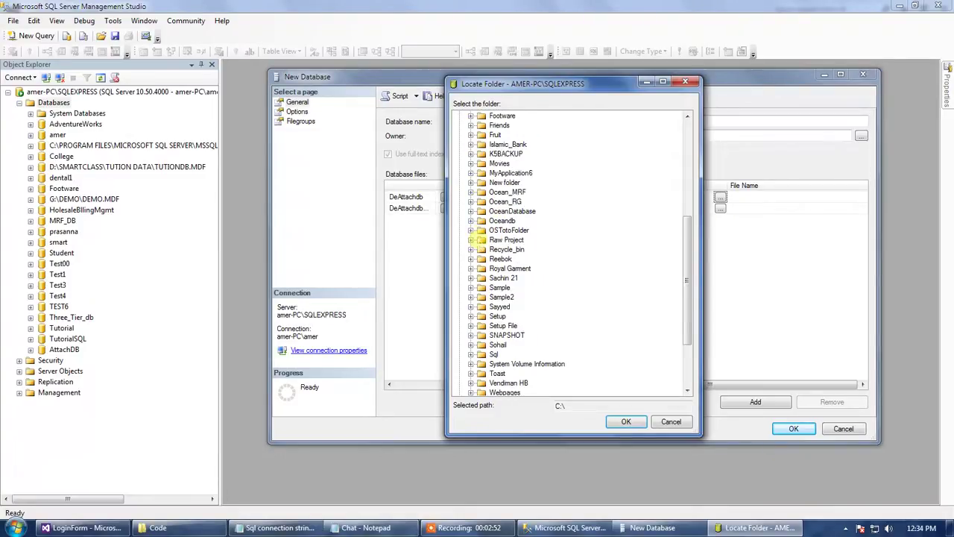
Switch to File Explorer, create a folder named "MS SQL DB" on Local Disk (D:) and open it.
click(16, 528)
click(180, 377)
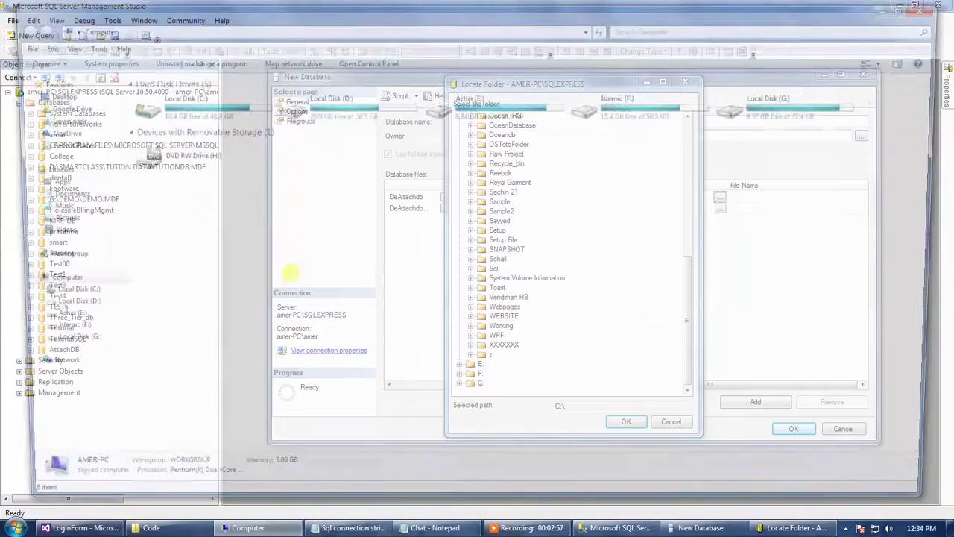
double_click(339, 113)
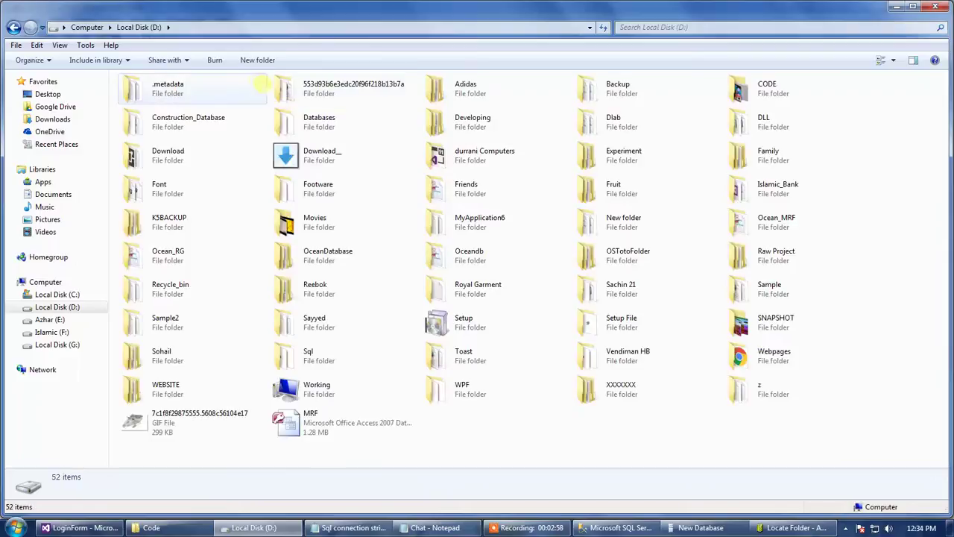
click(257, 59)
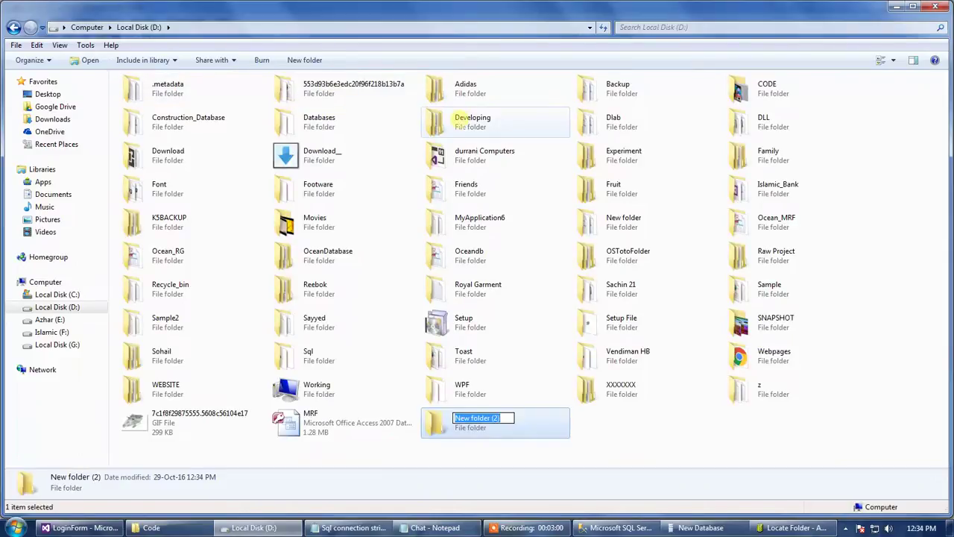
text(MS S)
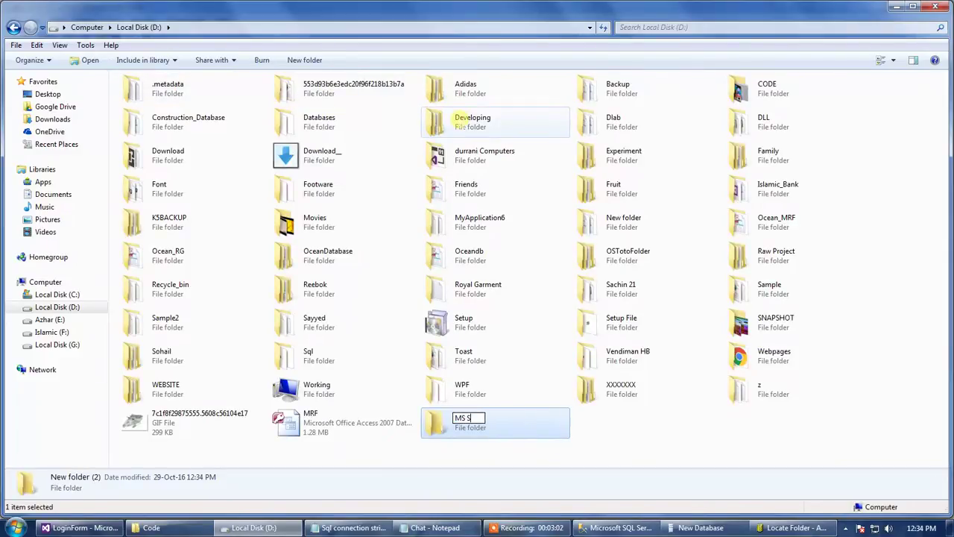
text(QL DB)
key(Return)
click(574, 447)
double_click(511, 422)
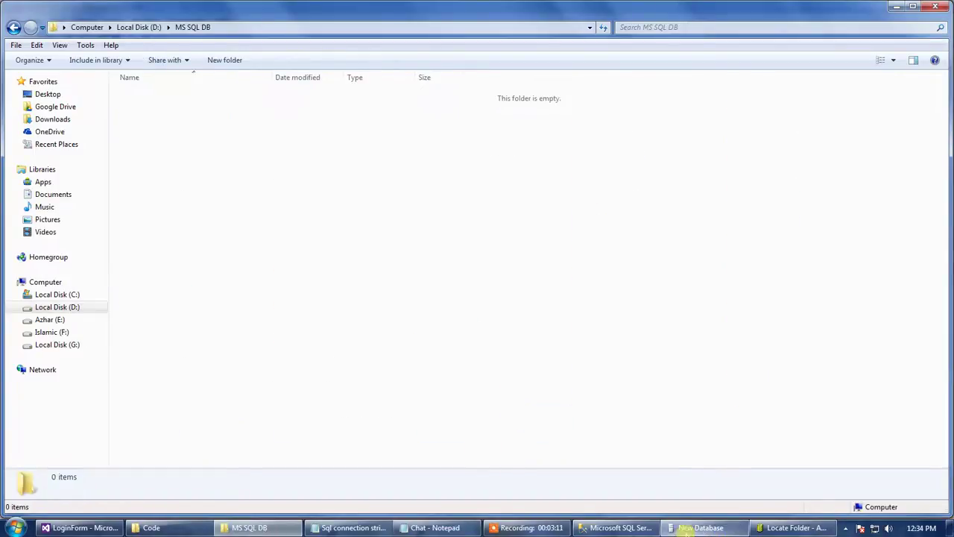
Switch back to the New Database dialog, close its folder selection and change the database name to DeAttachdb2.
click(701, 527)
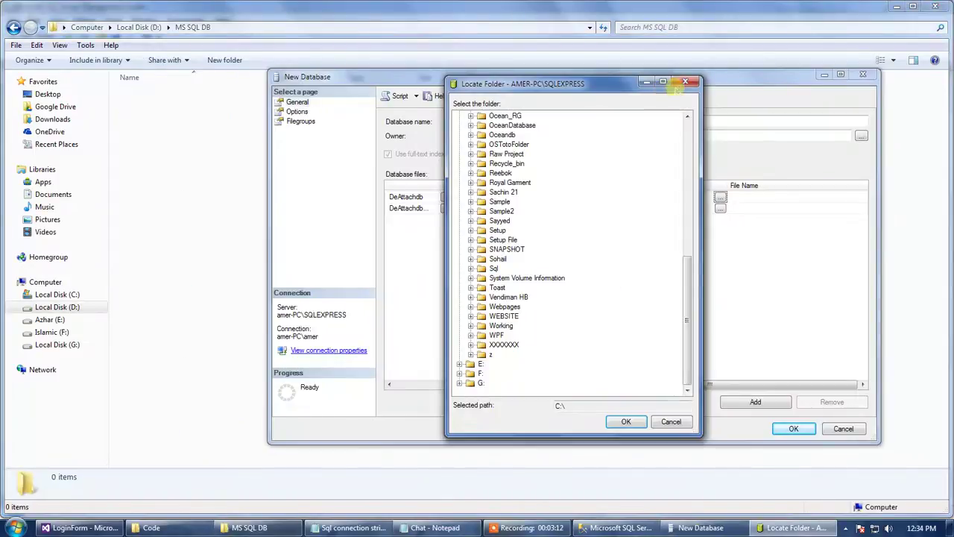
click(685, 81)
click(720, 197)
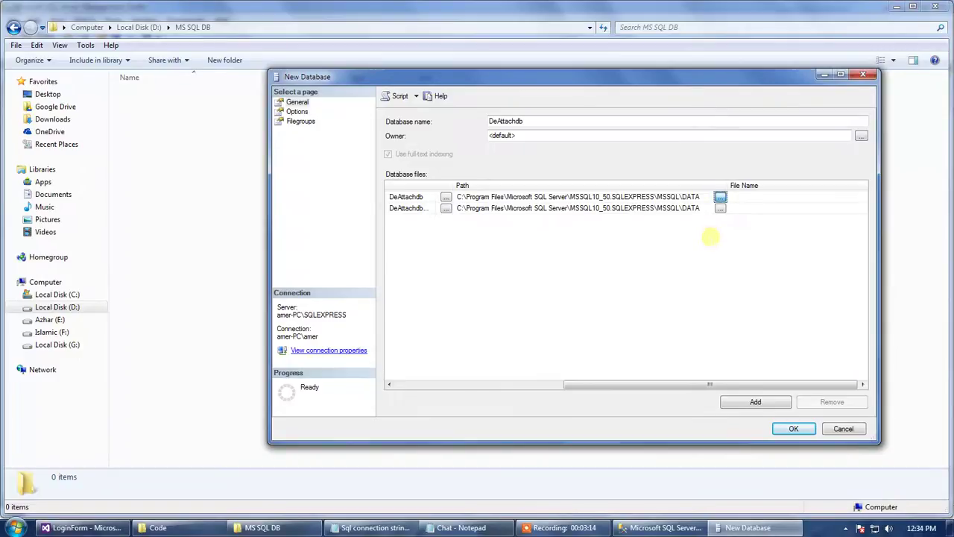
click(720, 294)
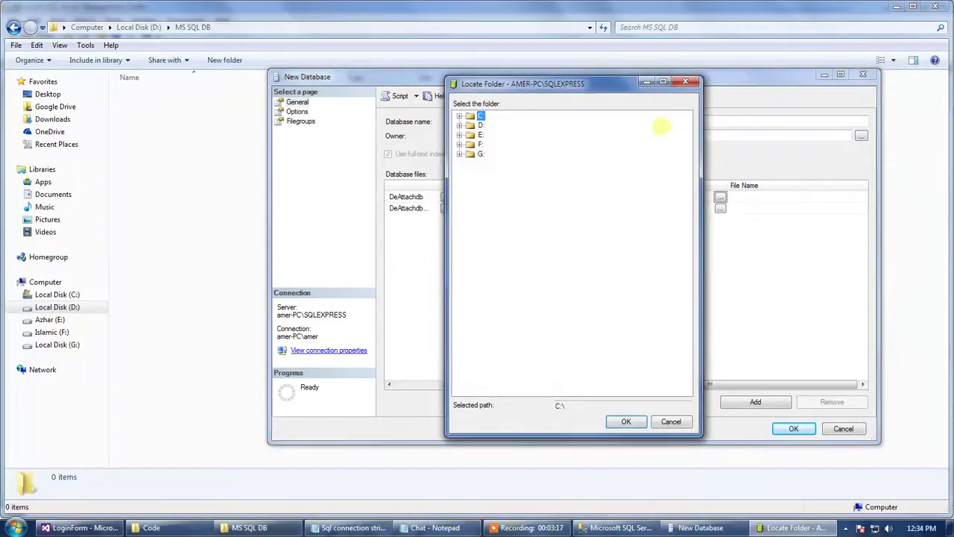
click(685, 84)
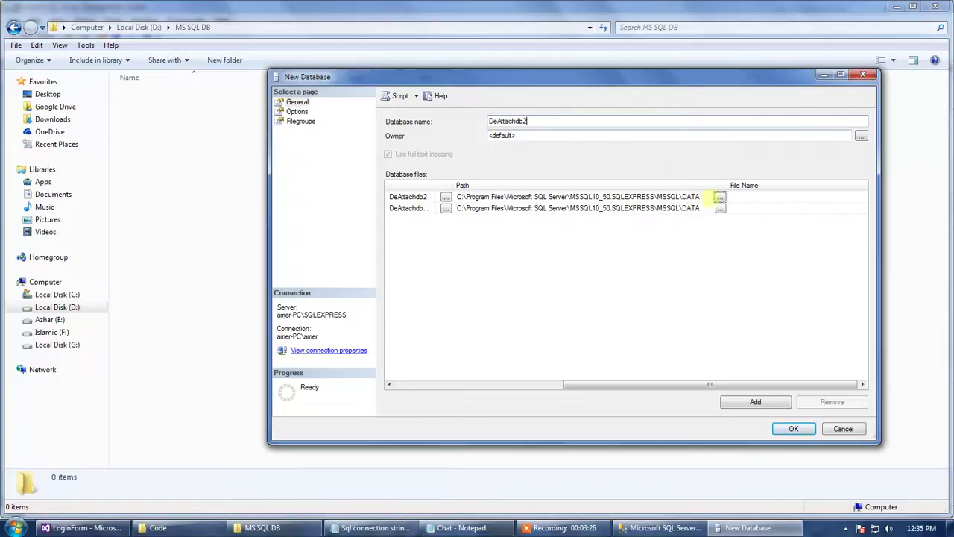
Set the paths of both DeAttachdb2 database files to D:\MS SQL DB and create the database.
click(720, 197)
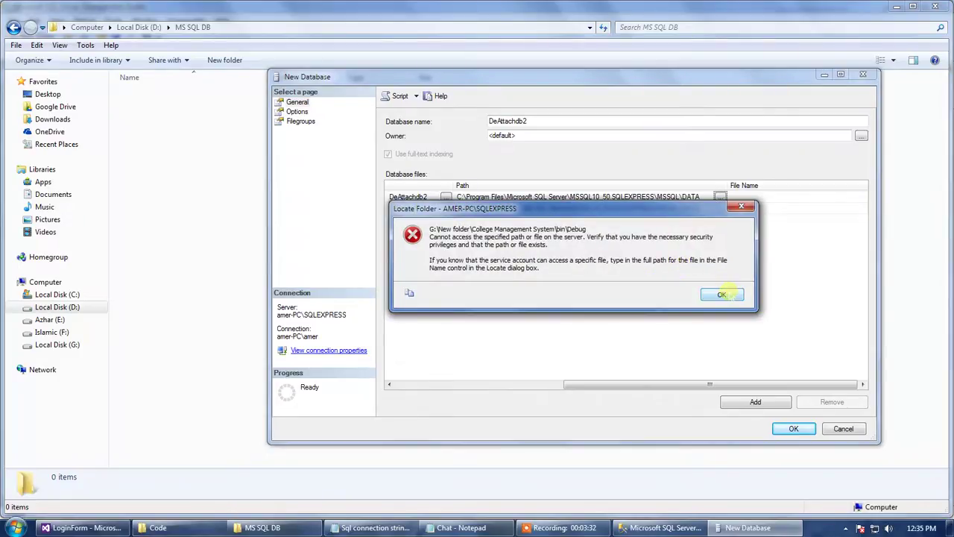
click(722, 295)
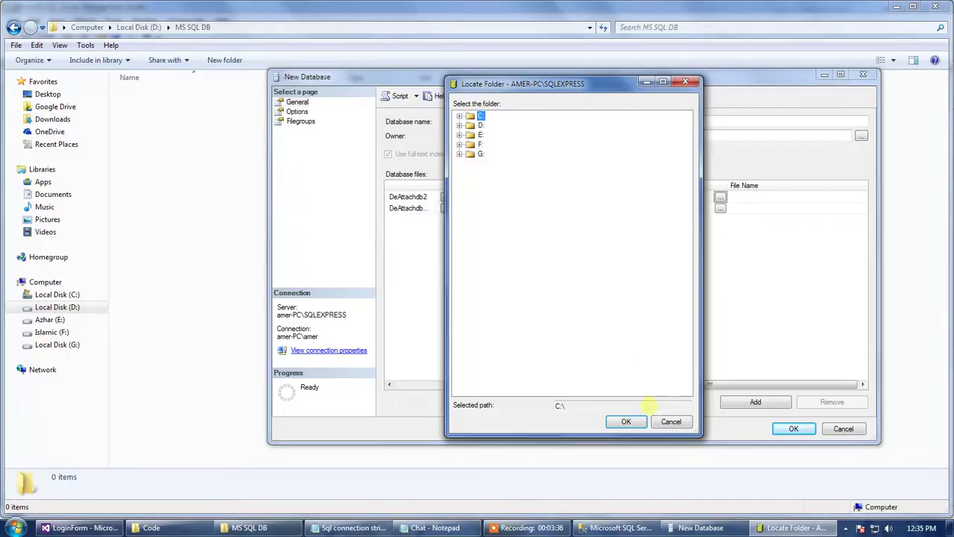
click(460, 125)
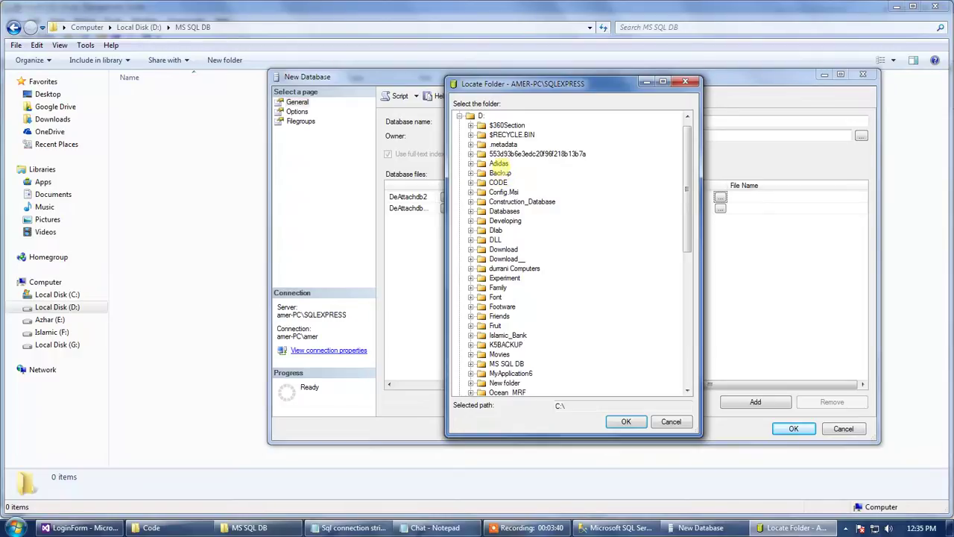
click(498, 164)
click(499, 354)
click(507, 363)
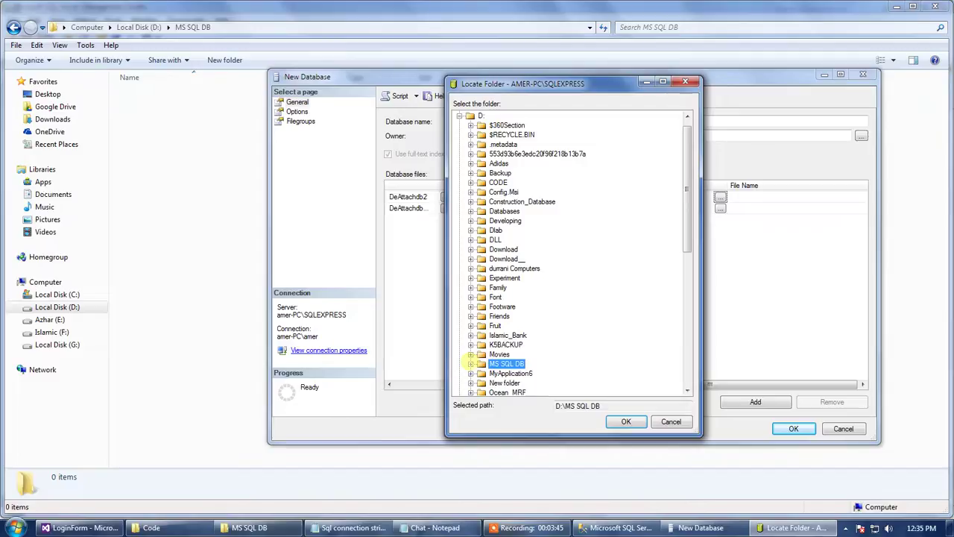
click(626, 421)
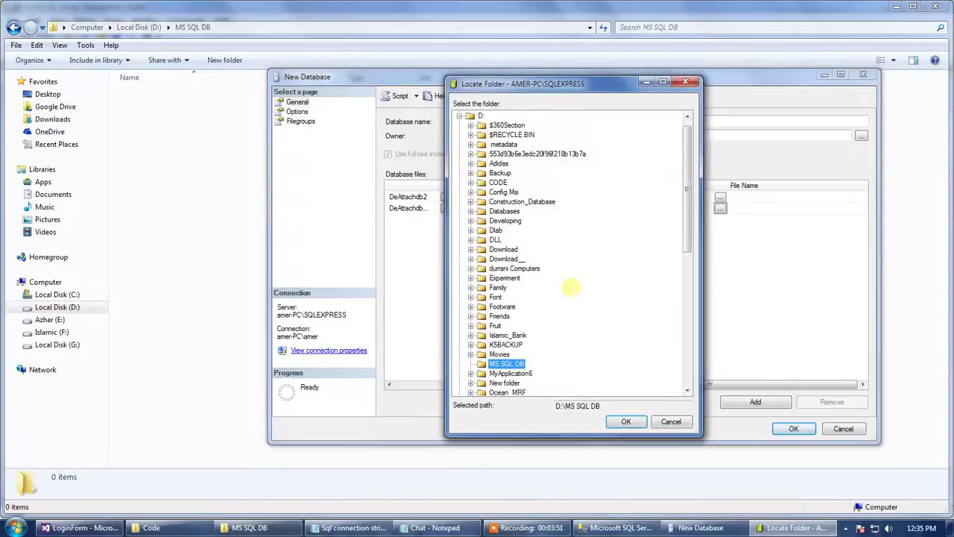
click(626, 421)
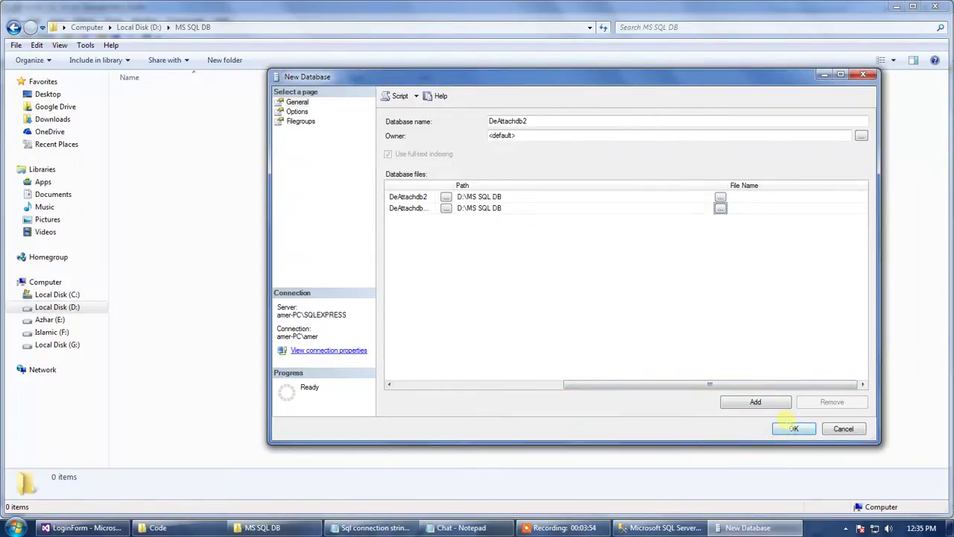
click(794, 428)
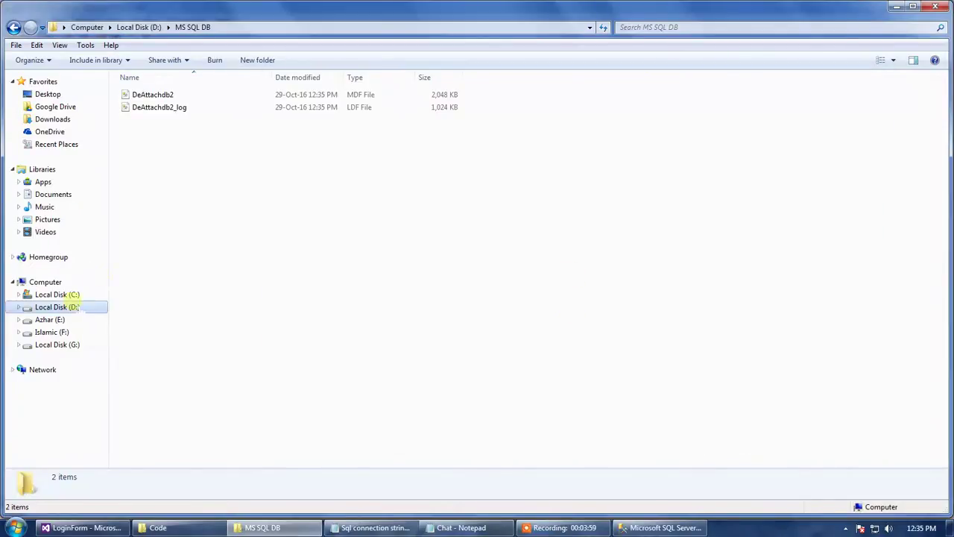
Close the MS SQL DB folder window and detach the DeAttachdb2 database from the server.
drag(231, 166, 184, 79)
click(935, 6)
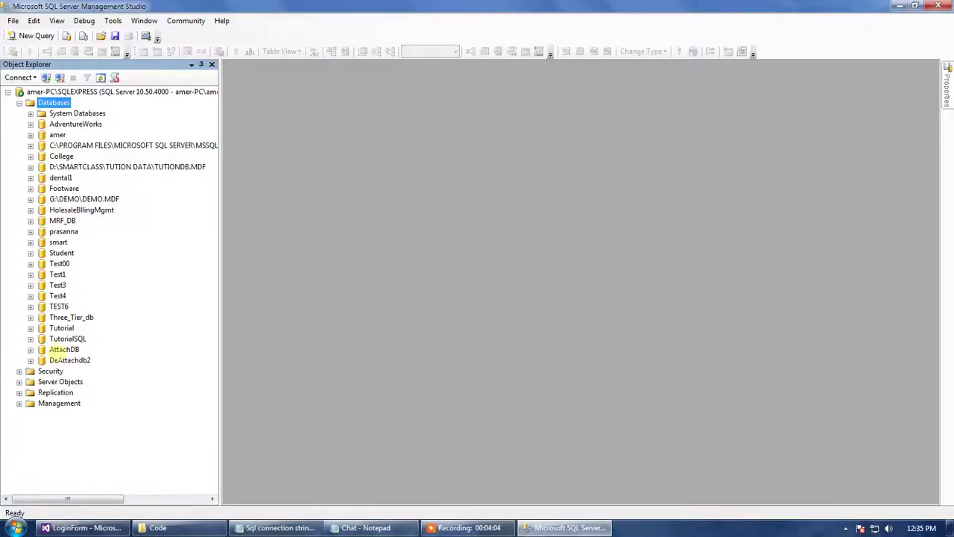
right_click(52, 357)
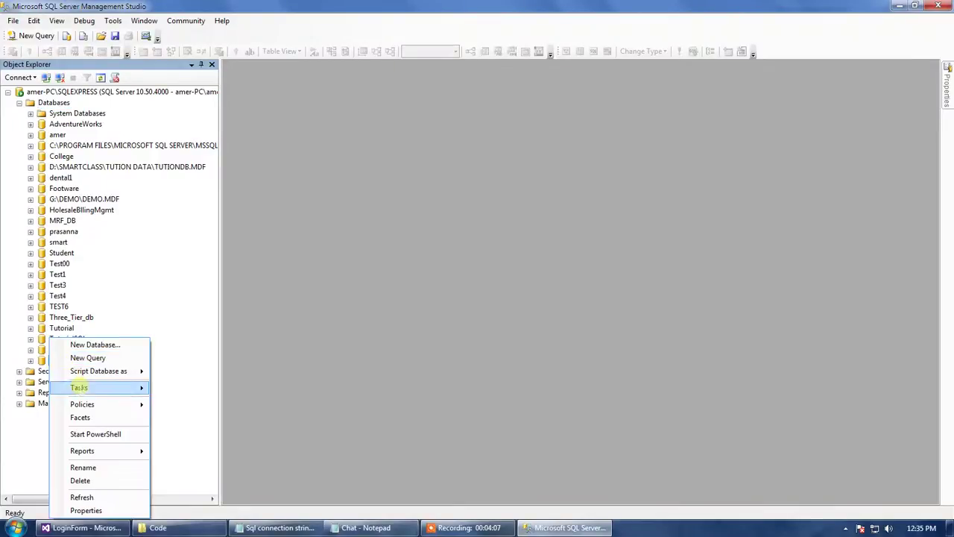
mouse_move(126, 388)
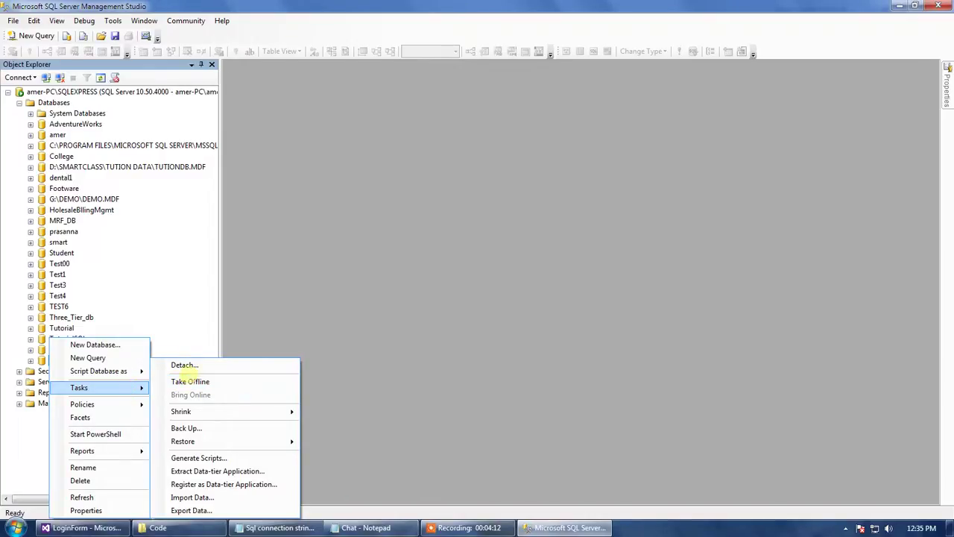
click(185, 364)
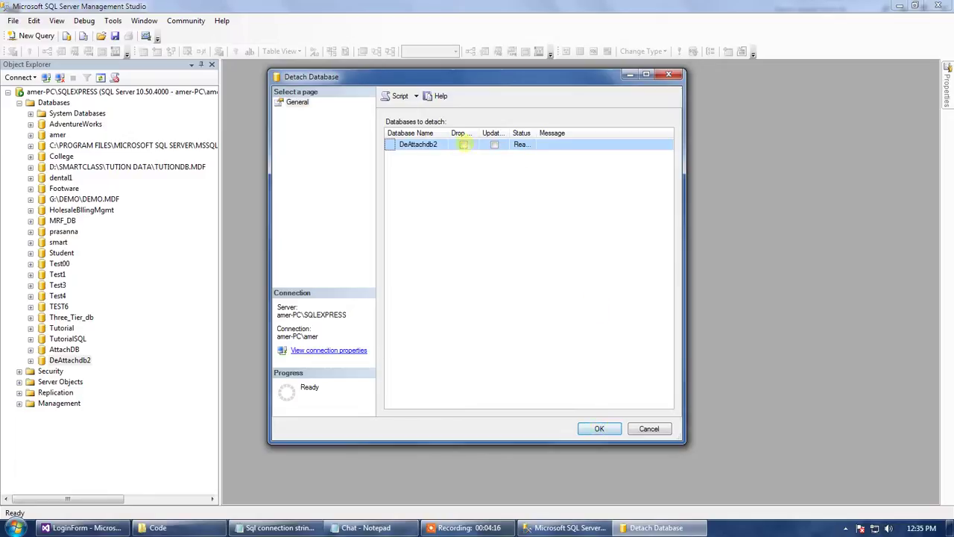
click(600, 429)
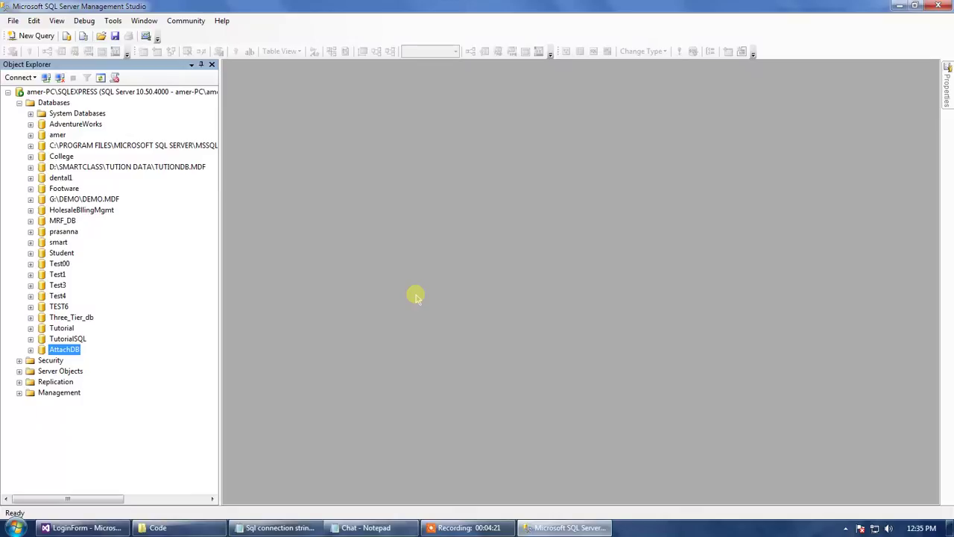
Attach the DeAttachdb2.mdf database file from D:\MS SQL DB to the server.
right_click(65, 103)
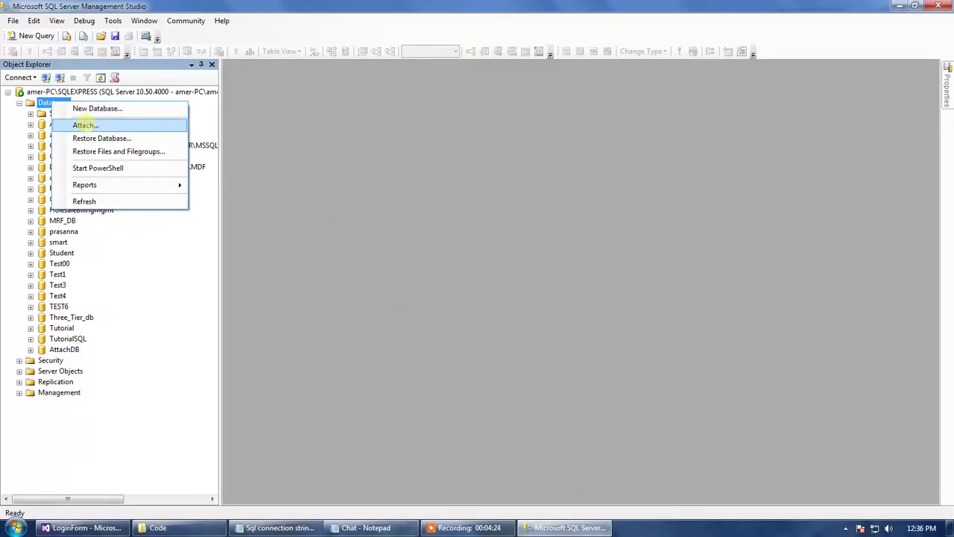
click(85, 125)
click(614, 259)
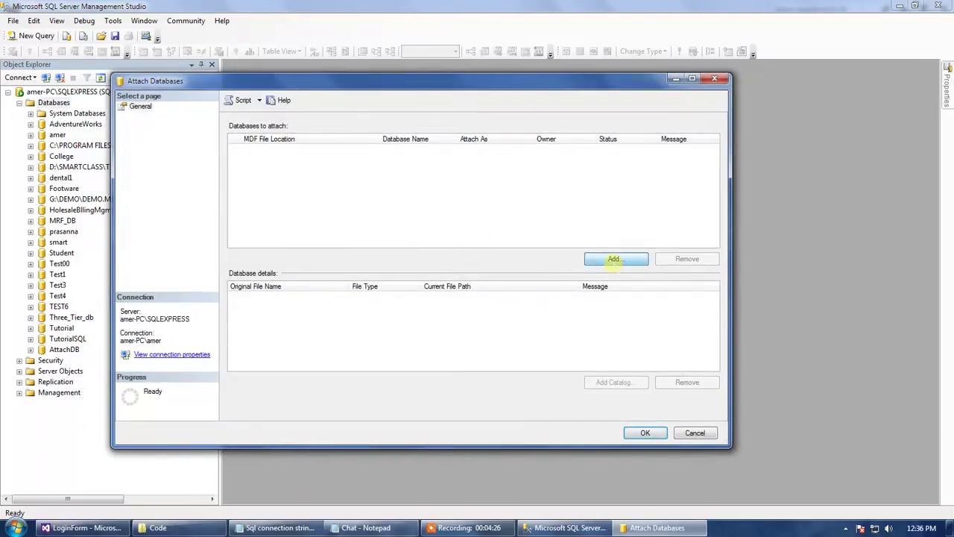
click(369, 358)
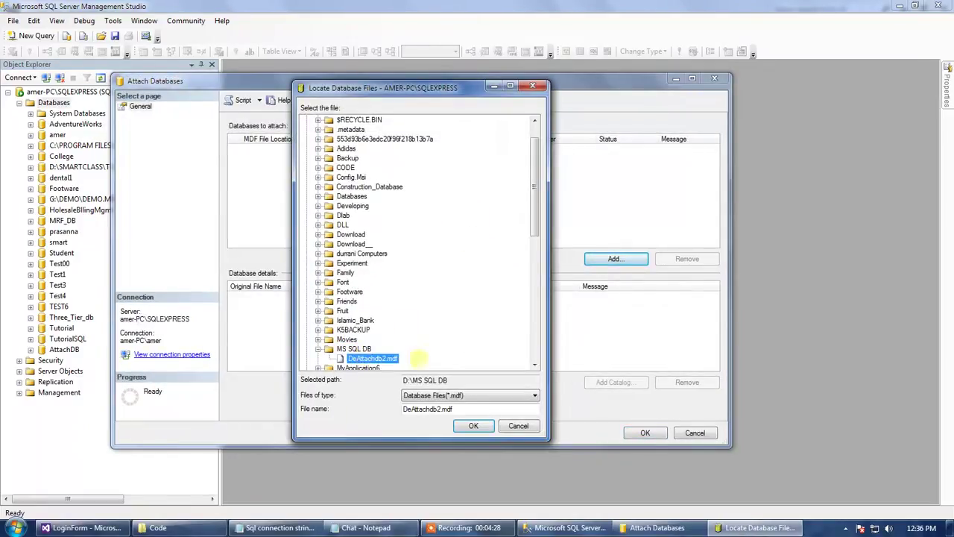
click(472, 425)
click(645, 434)
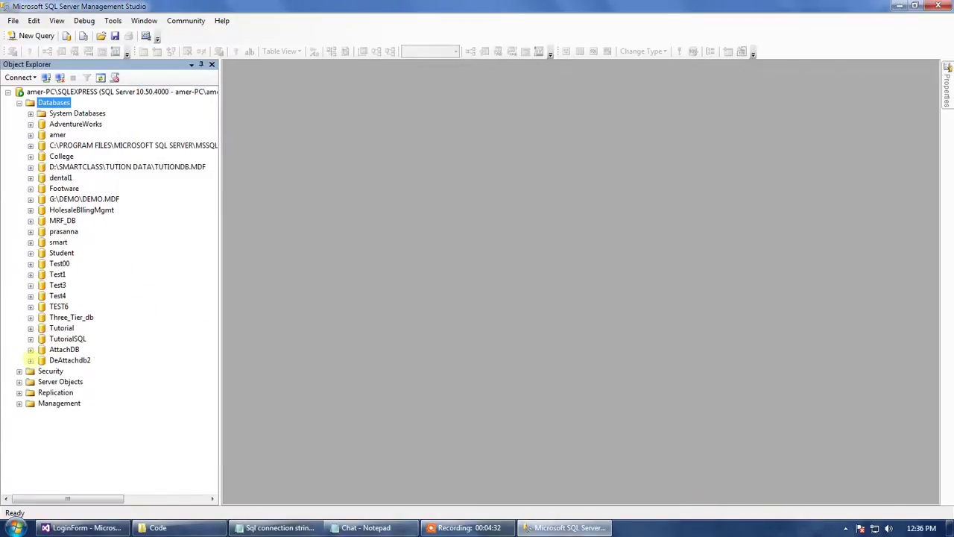
Start a new table in the DeAttachdb2 database with the columns ID, Customer and Address.
click(31, 360)
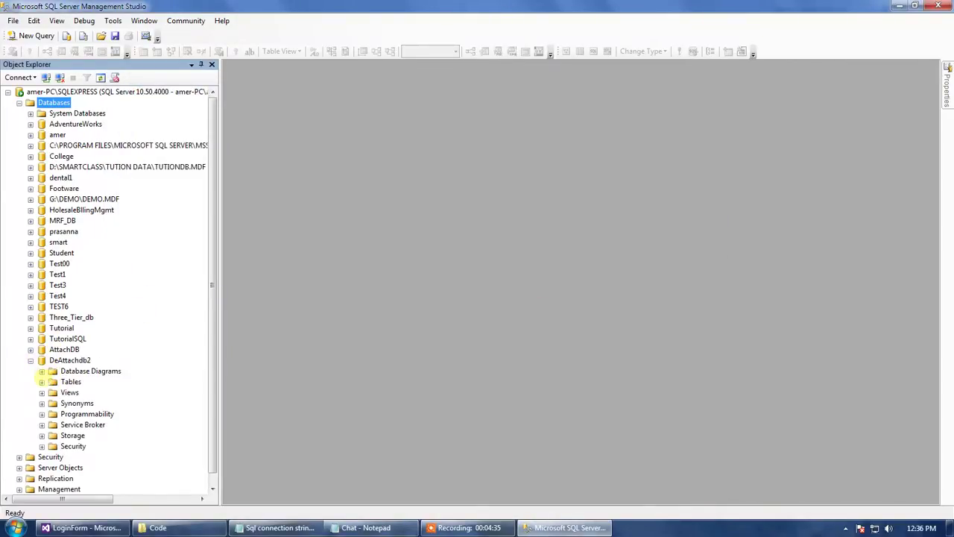
click(41, 382)
right_click(69, 382)
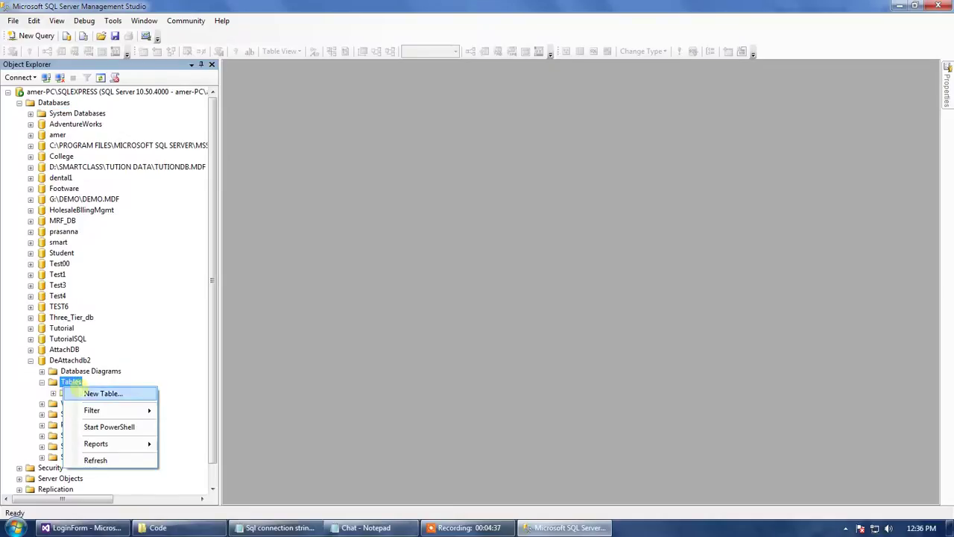
click(98, 392)
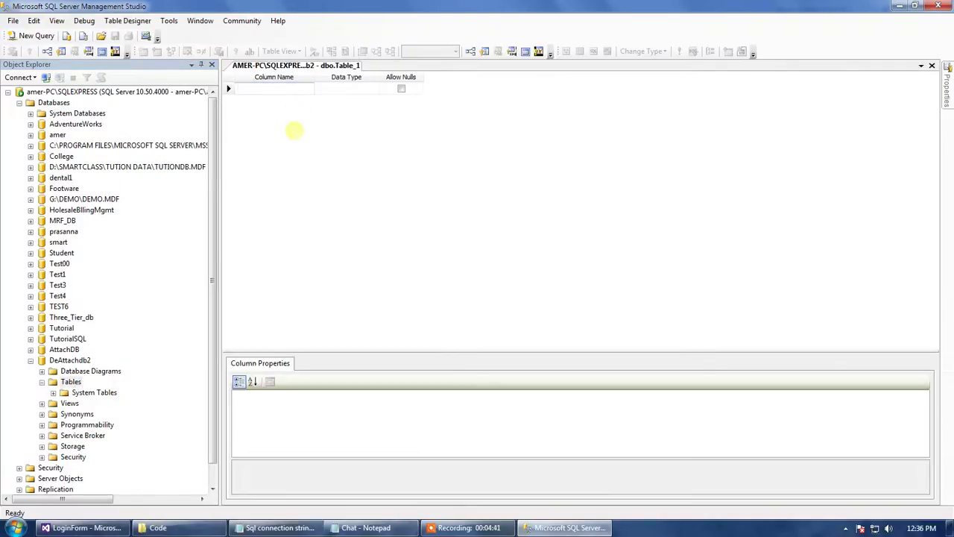
text(ID)
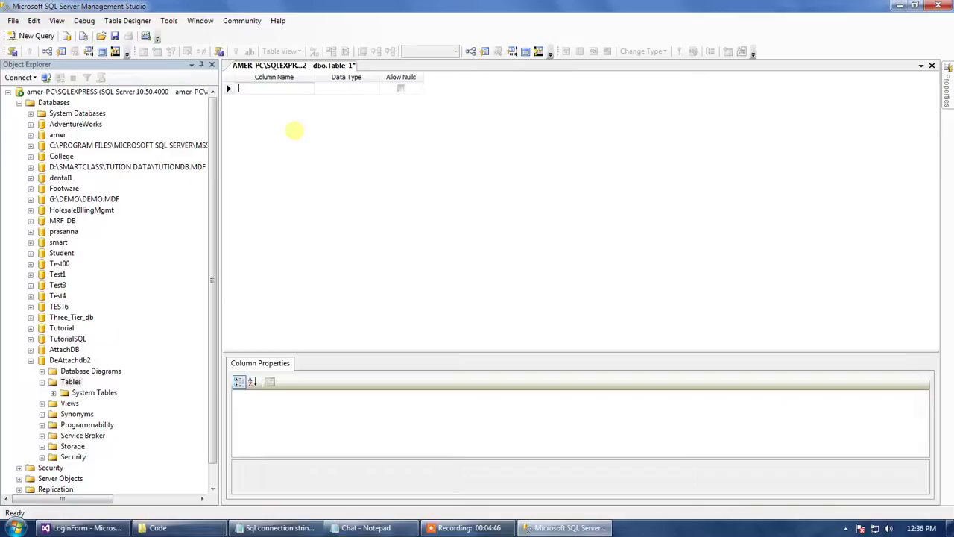
key(Tab)
key(Tab)
key(Tab)
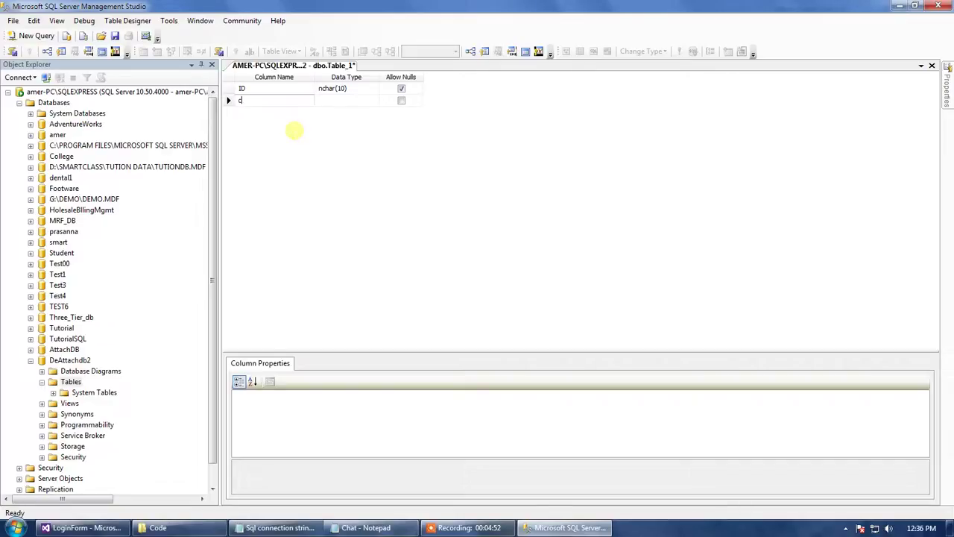
text(Customer)
key(Tab)
key(Tab)
key(Tab)
key(Tab)
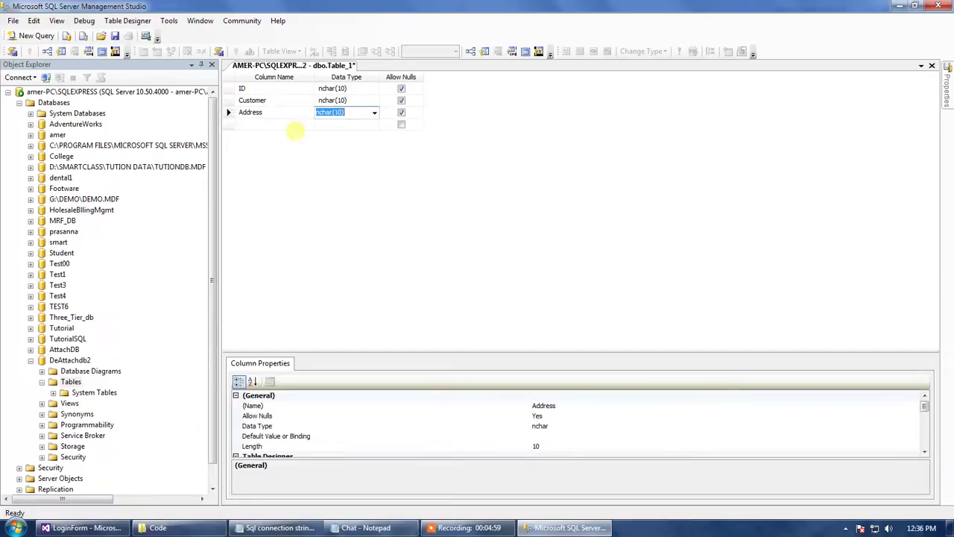
Set the data type of ID to int and of Customer and Address to nvarchar(50).
click(332, 89)
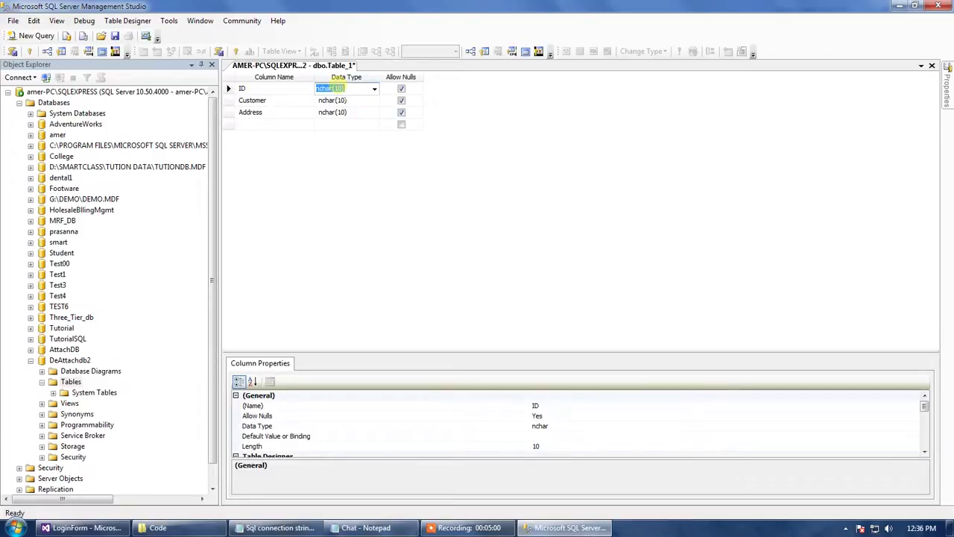
text(int)
key(Return)
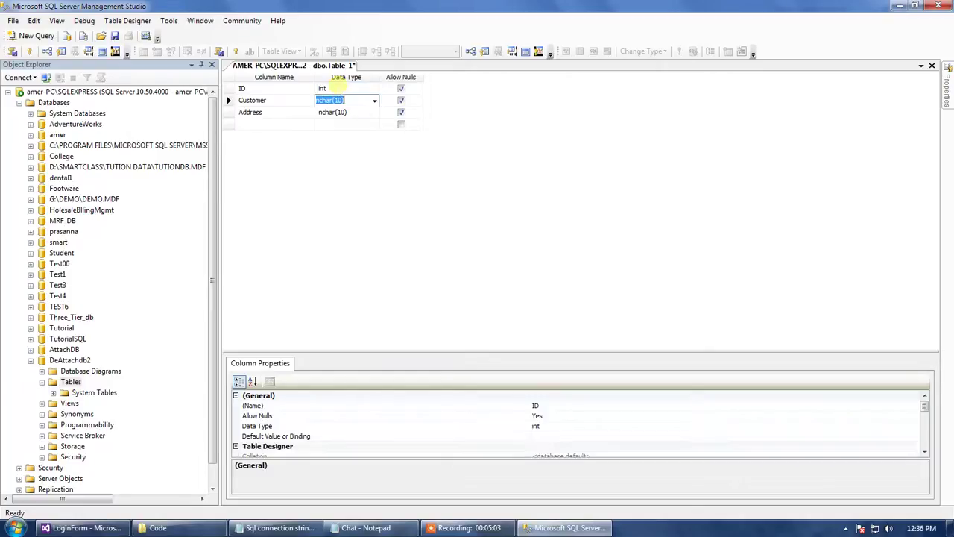
click(374, 100)
click(350, 141)
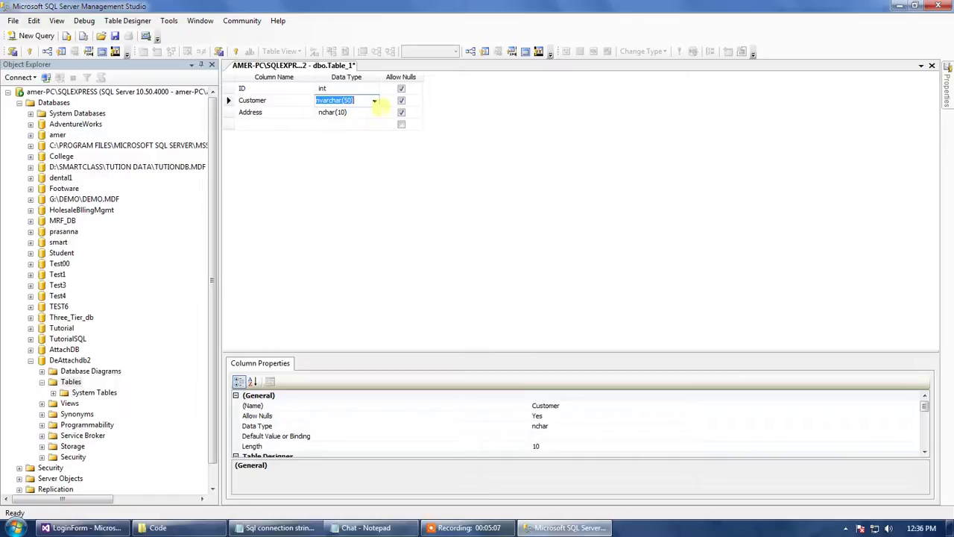
click(373, 112)
click(374, 112)
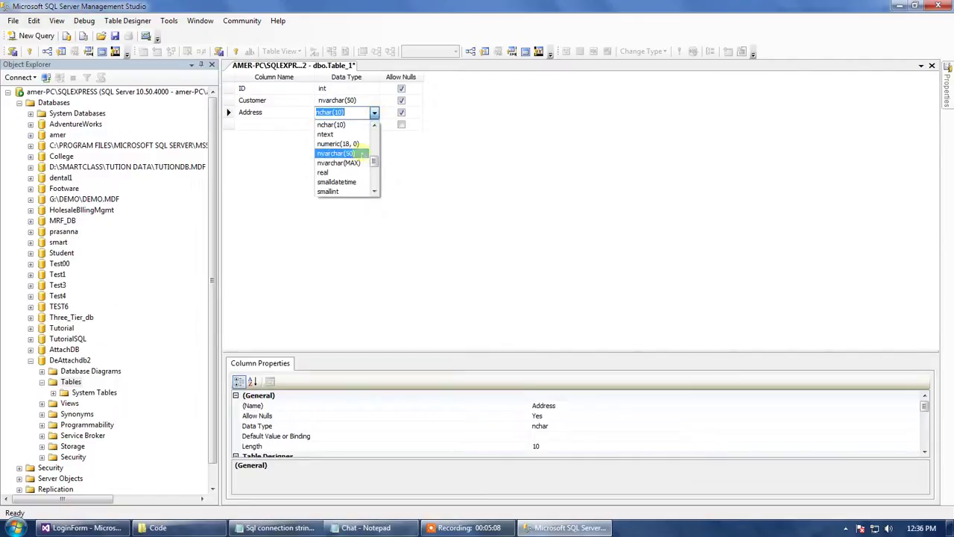
click(358, 153)
Close the table design and save the table under the name Buissness.
click(932, 65)
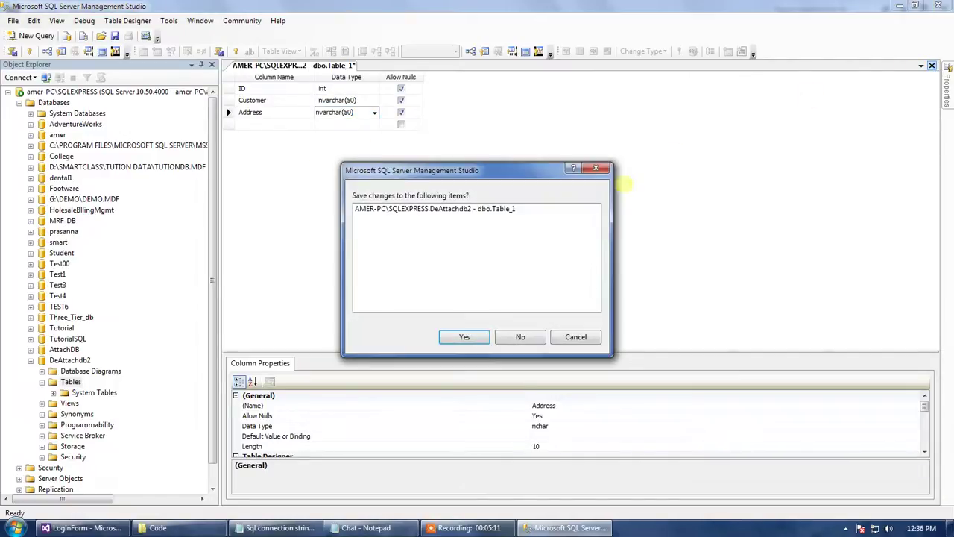
click(464, 336)
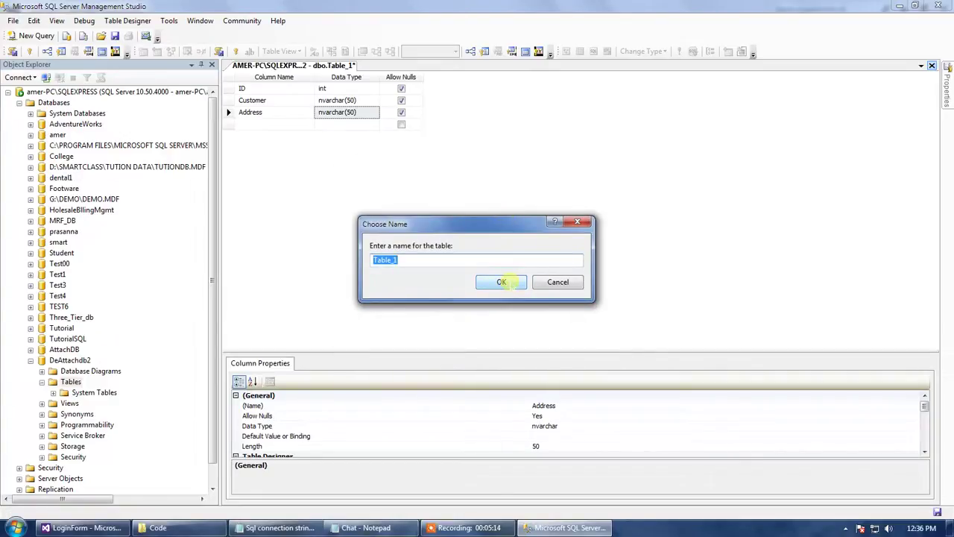
text(Buissness)
click(514, 282)
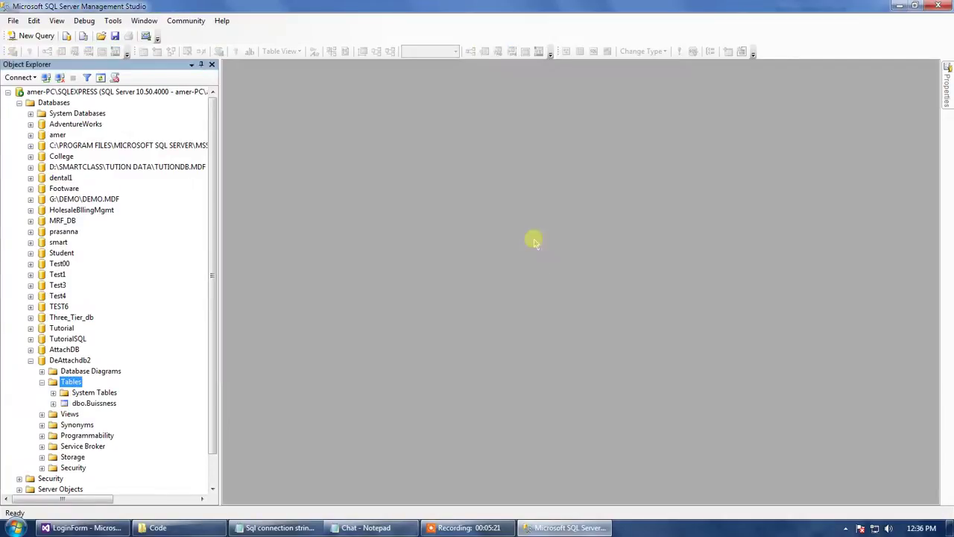
Open the Buissness table for row editing and add a row with ID 1, the customer's first name and the address uk.
right_click(82, 402)
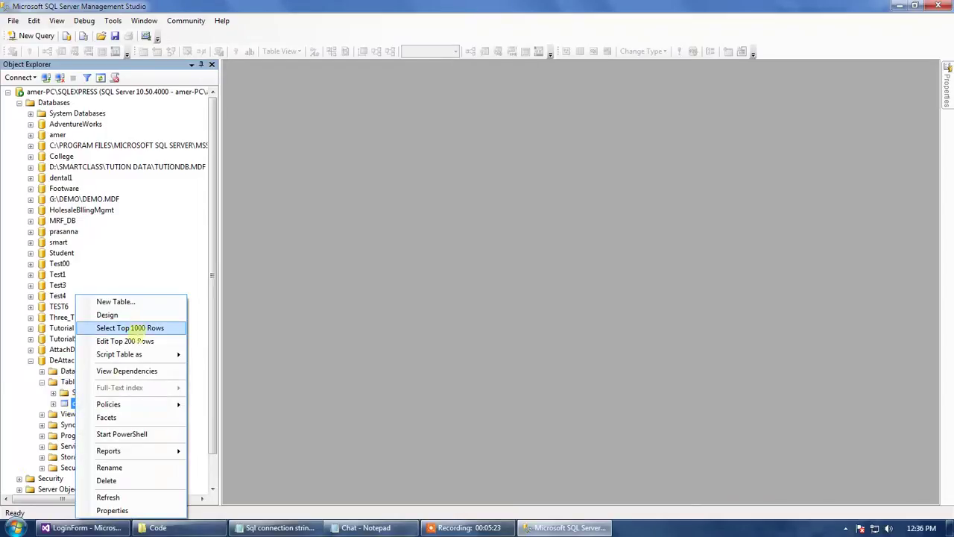
click(141, 340)
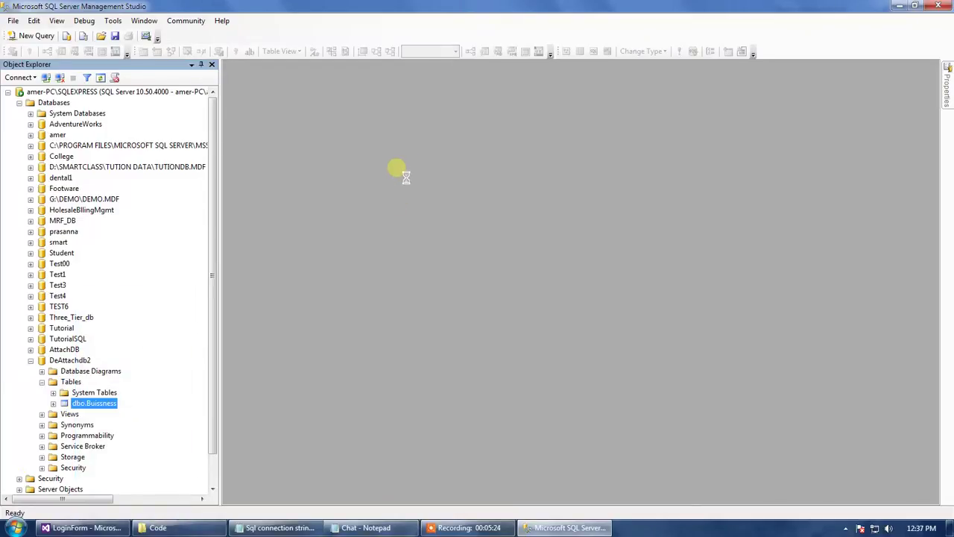
click(291, 90)
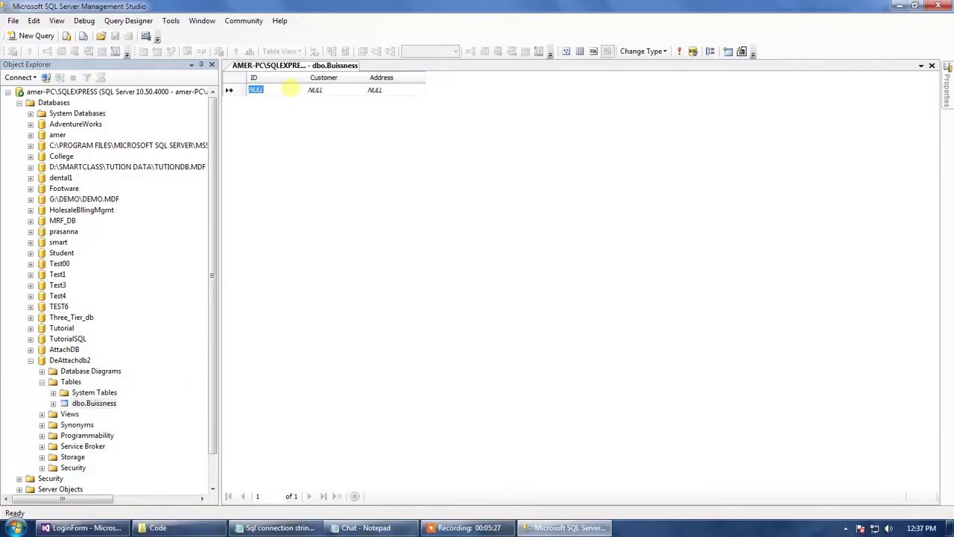
text(1)
key(Tab)
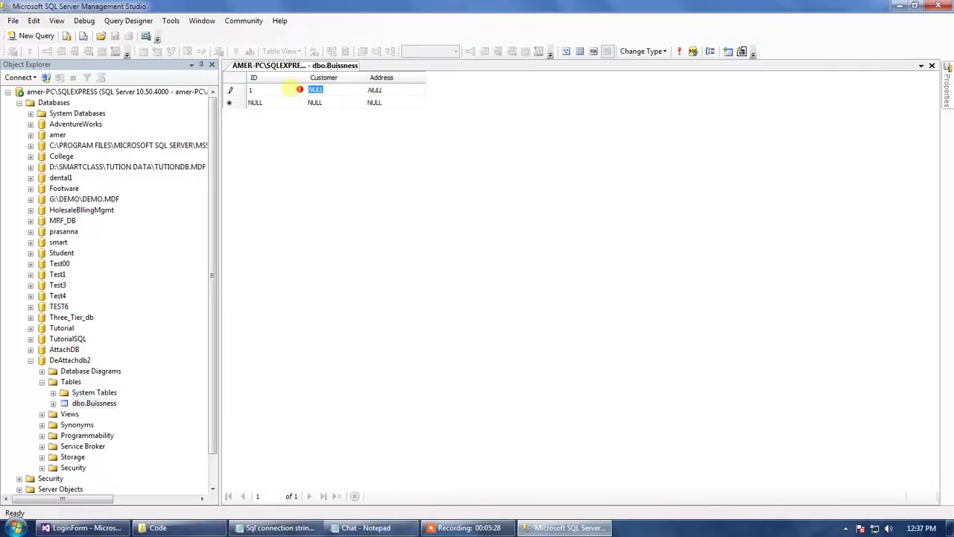
key(BackSpace)
key(Tab)
text(uk)
key(Down)
key(shift+Tab)
key(shift+Tab)
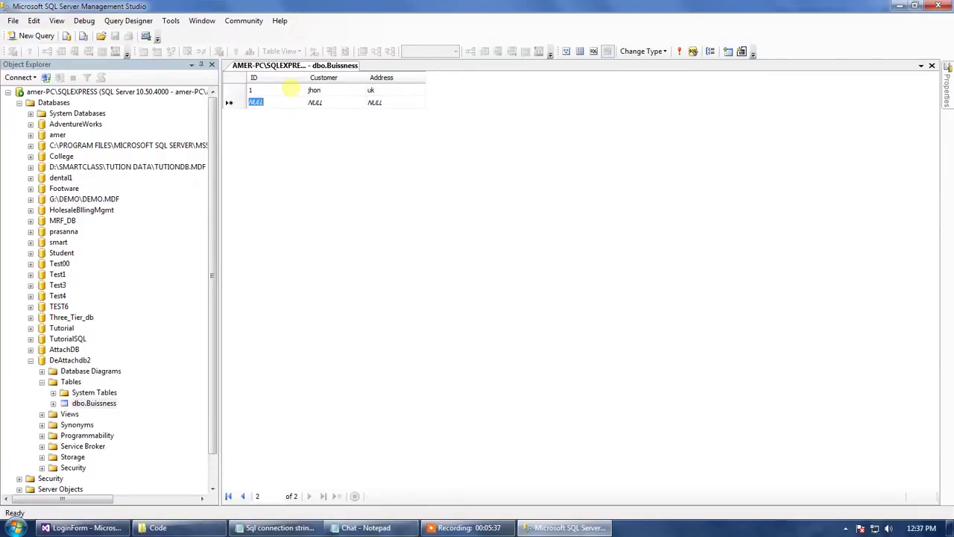
Add a second row with ID 2, the customer's first name and the address usa, and close the table.
text(2)
key(Tab)
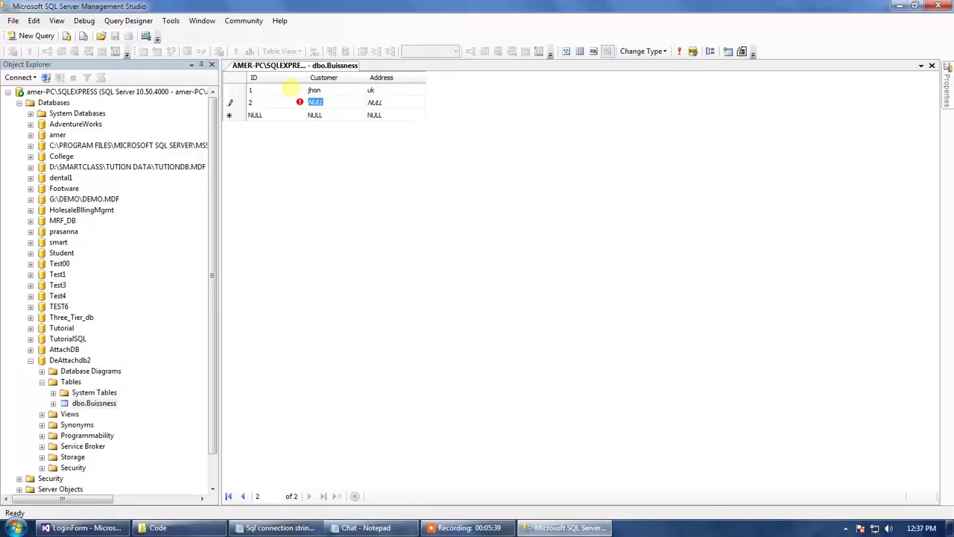
text(m)
key(Tab)
text(u)
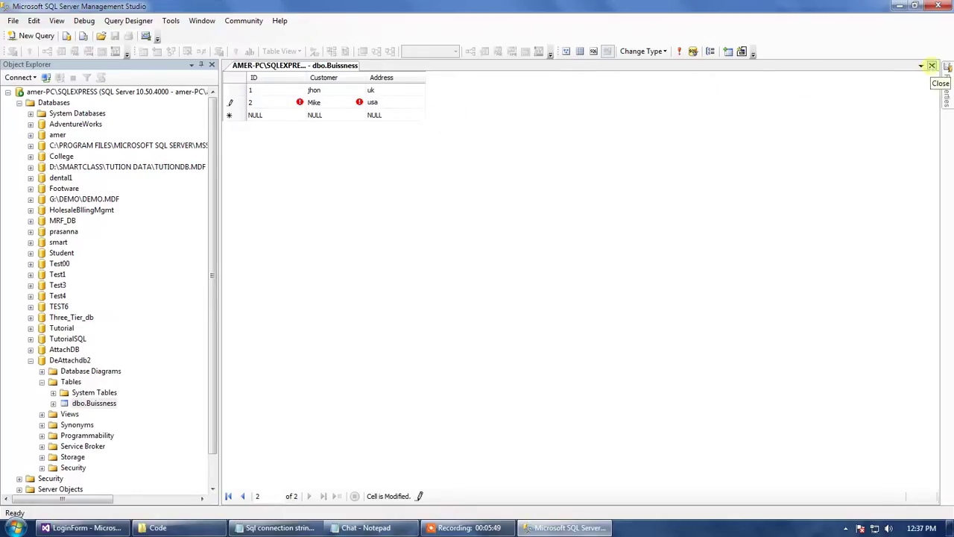
click(932, 66)
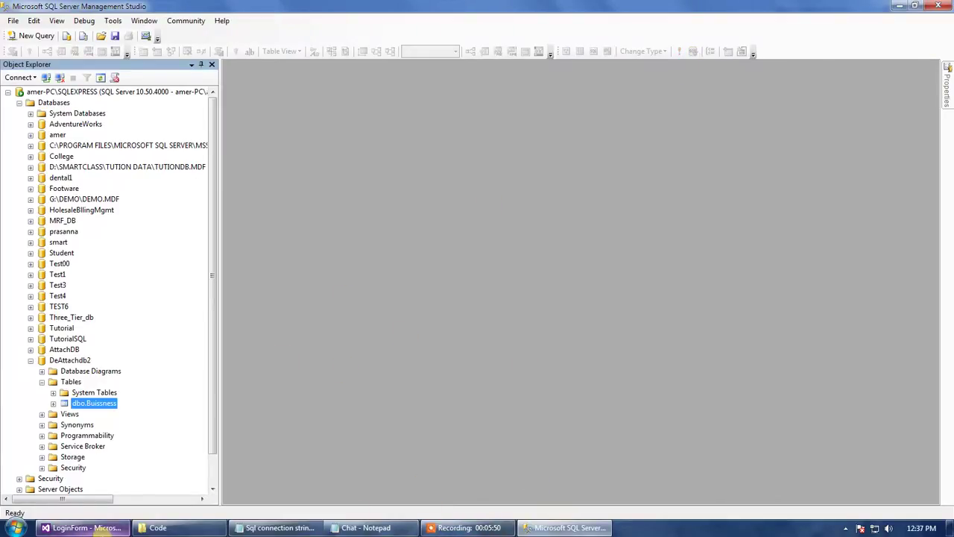
Switch to Visual Studio, copy the attach database code from button2_Click into button1_Click, and return to the form's design view.
click(90, 528)
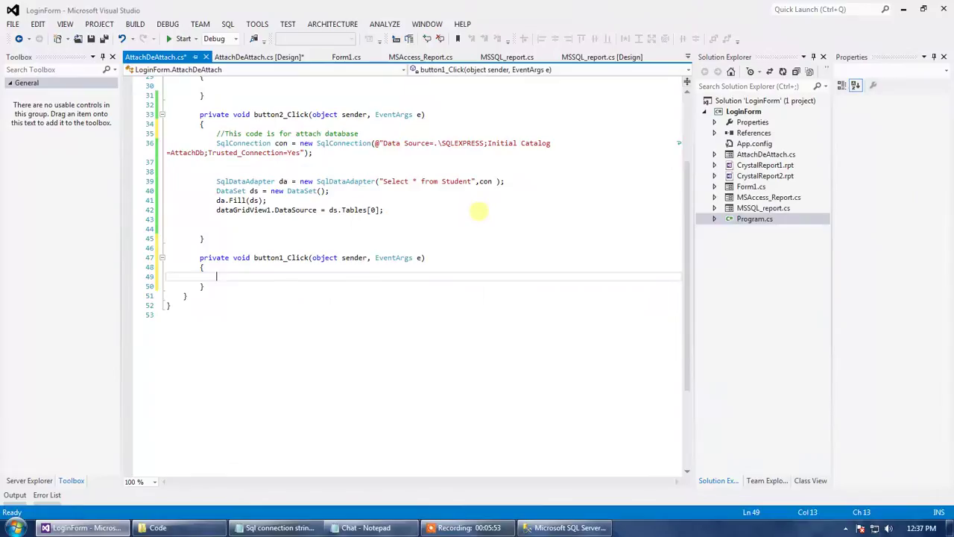
right_click(495, 205)
click(522, 217)
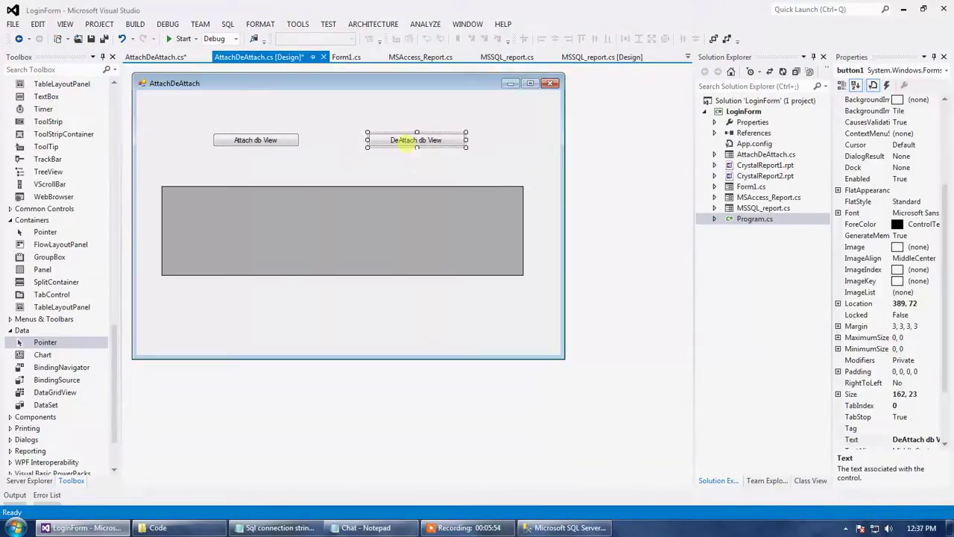
double_click(413, 143)
drag(214, 133, 401, 209)
key(ctrl+c)
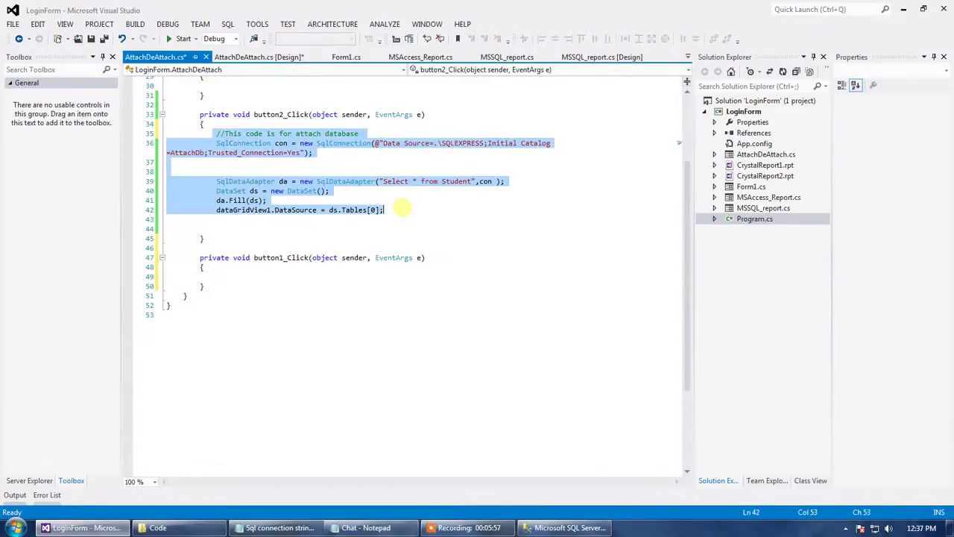
click(314, 276)
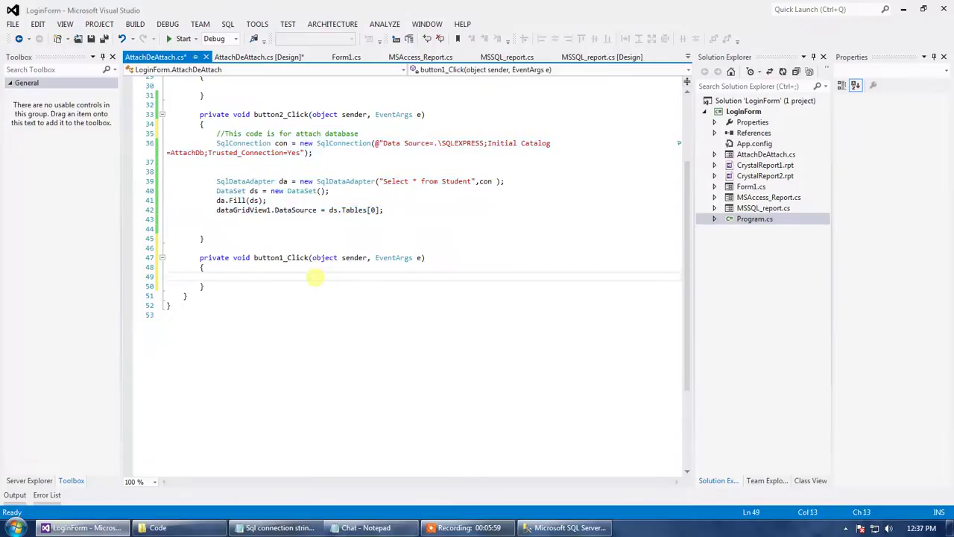
key(ctrl+v)
right_click(472, 223)
click(510, 234)
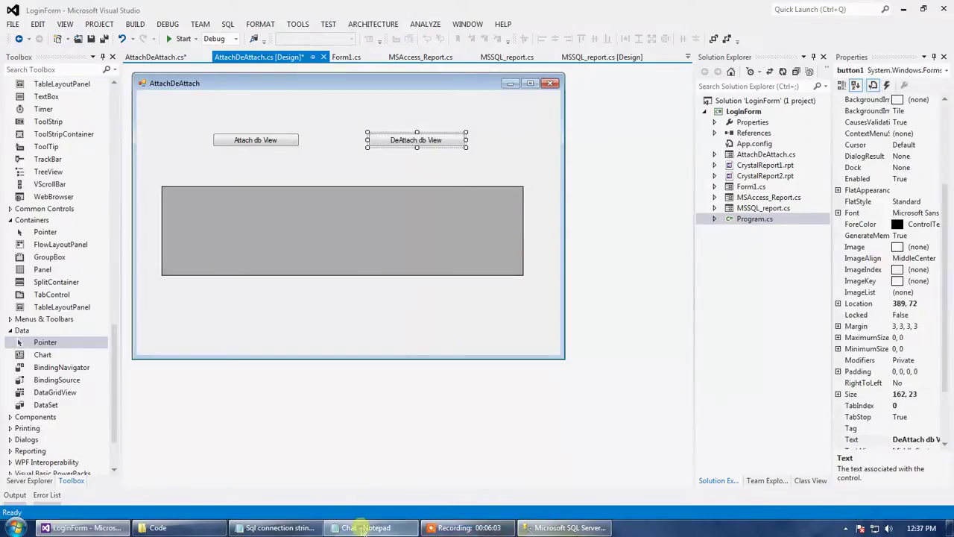
Switch to SQL Server Management Studio and review the column design of the Buissness table.
click(544, 528)
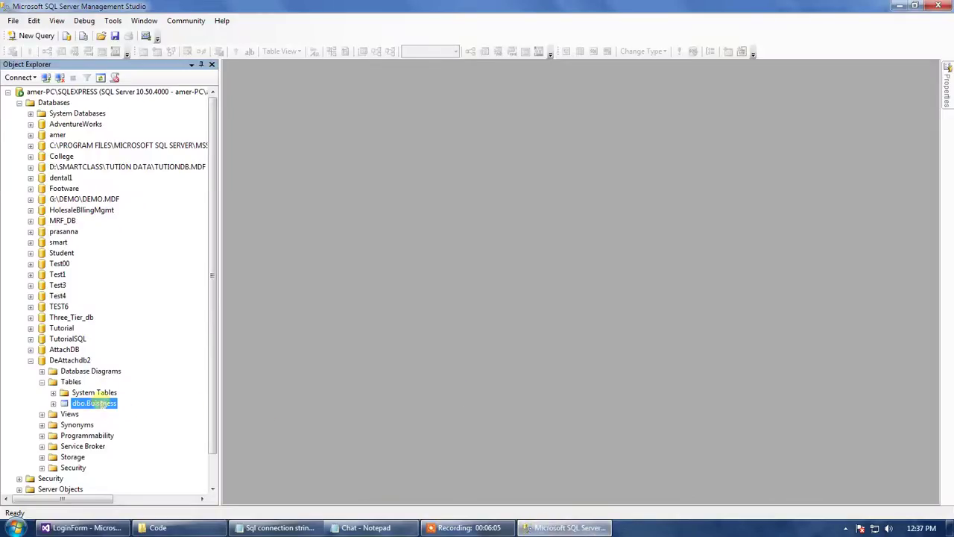
click(53, 403)
right_click(84, 403)
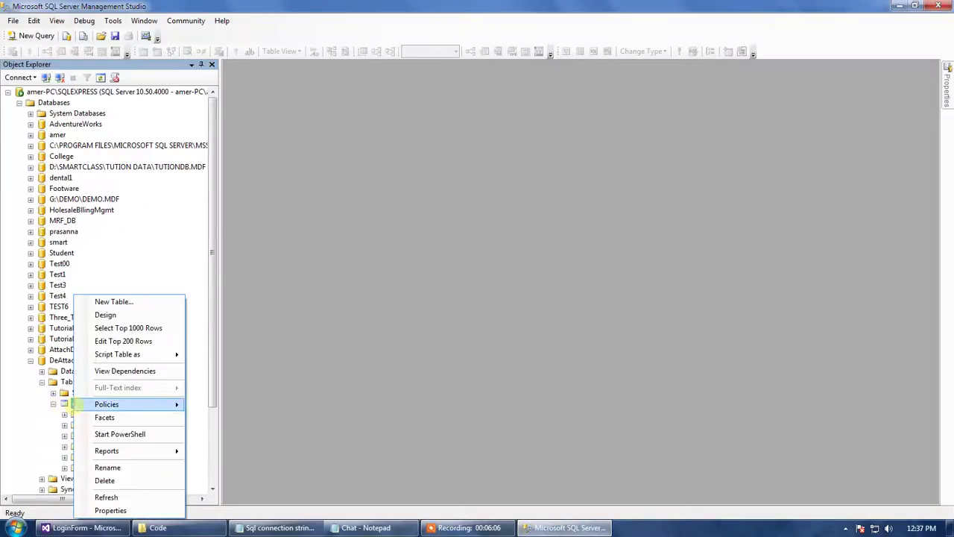
click(104, 313)
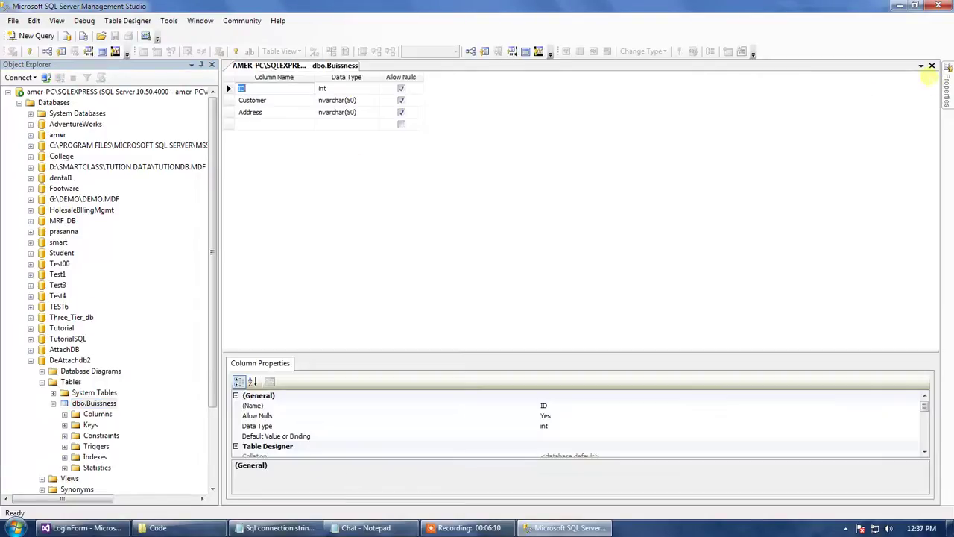
click(932, 65)
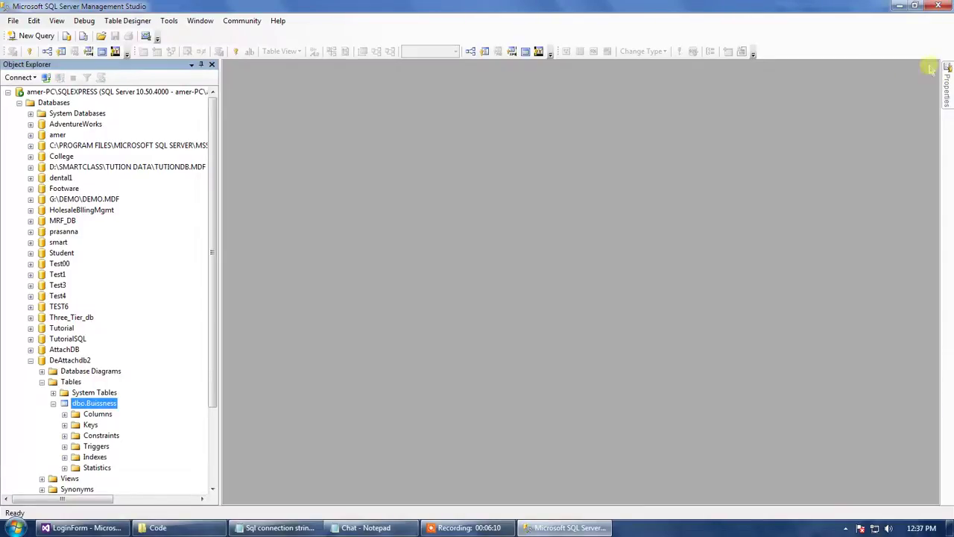
Add a third row to the Buissness table with ID 3, the customer's first name and the address canada, and close it.
right_click(83, 404)
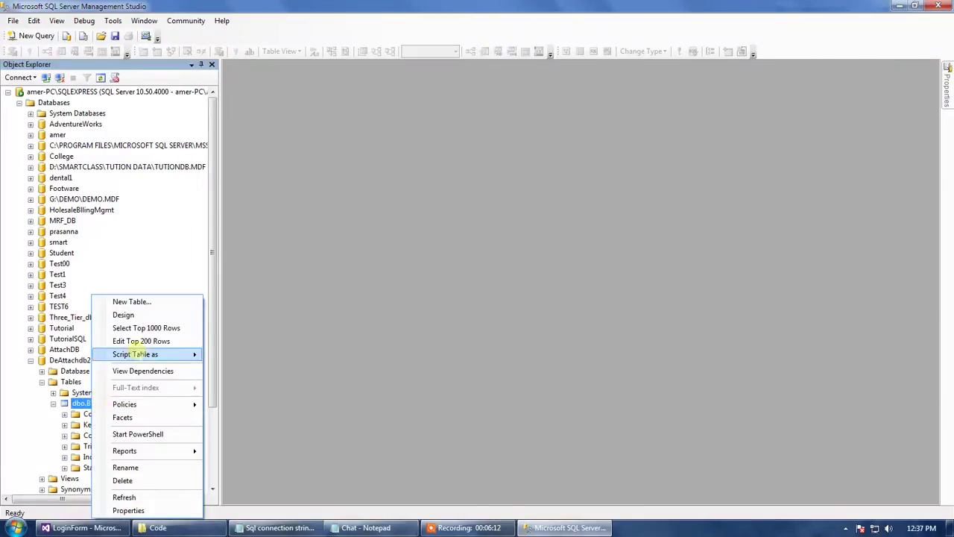
click(149, 329)
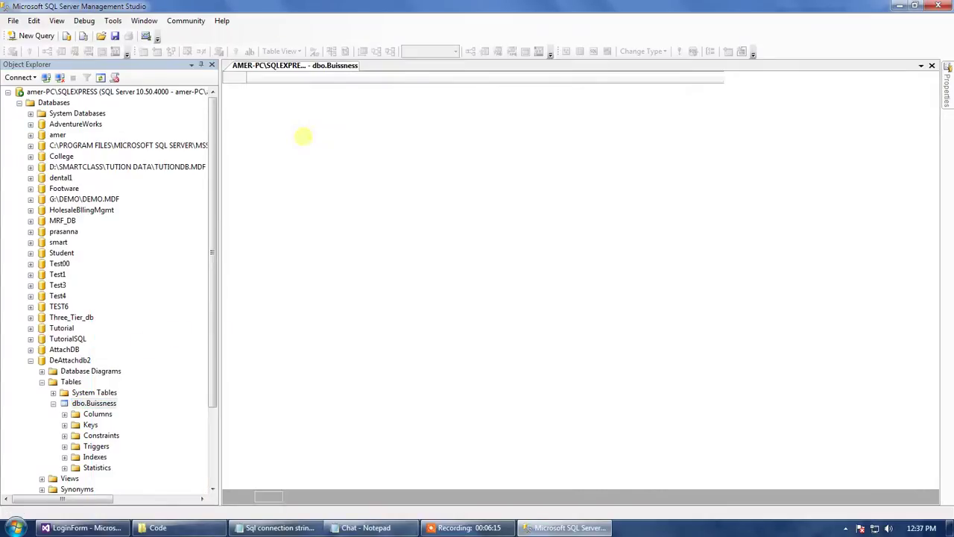
click(280, 111)
text(3)
key(Tab)
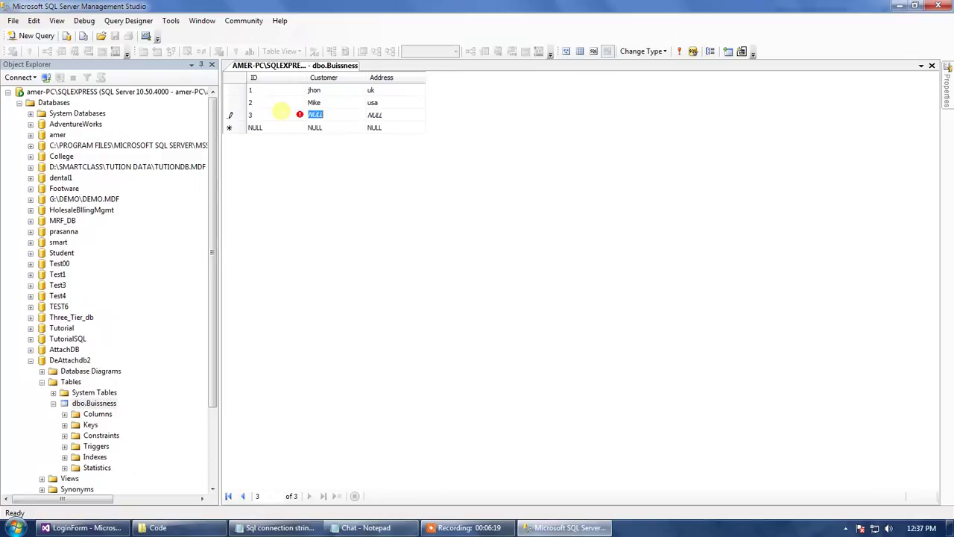
text(Adam)
key(Tab)
text(ca)
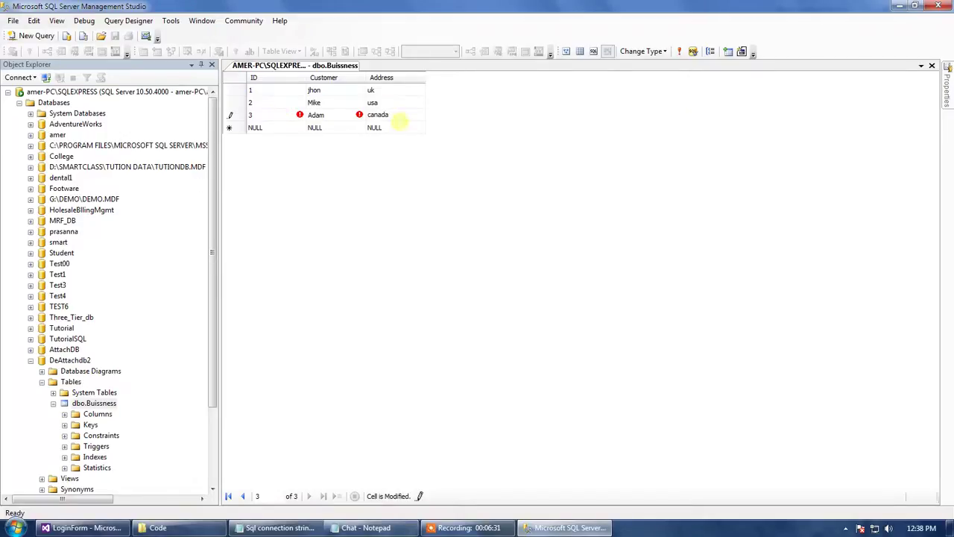
click(932, 66)
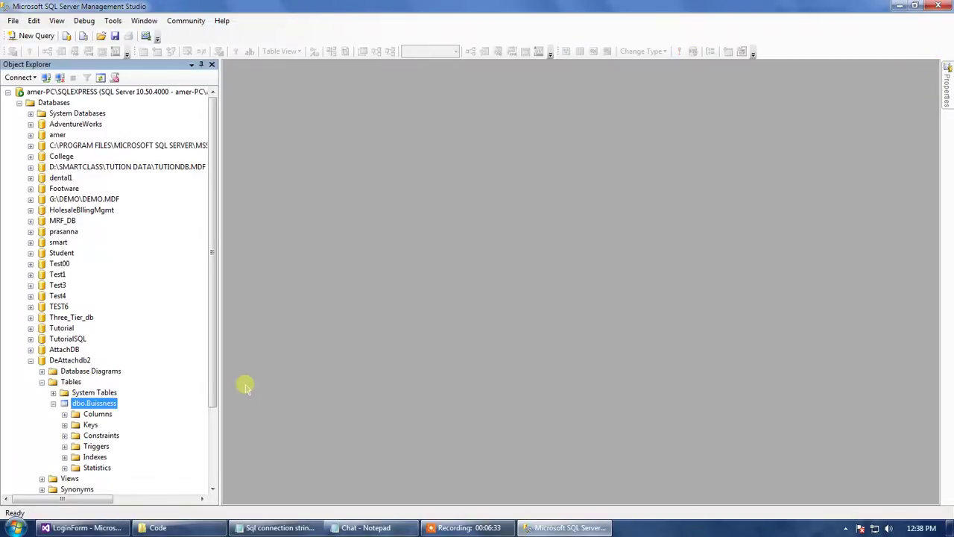
mouse_move(559, 525)
click(560, 504)
click(561, 505)
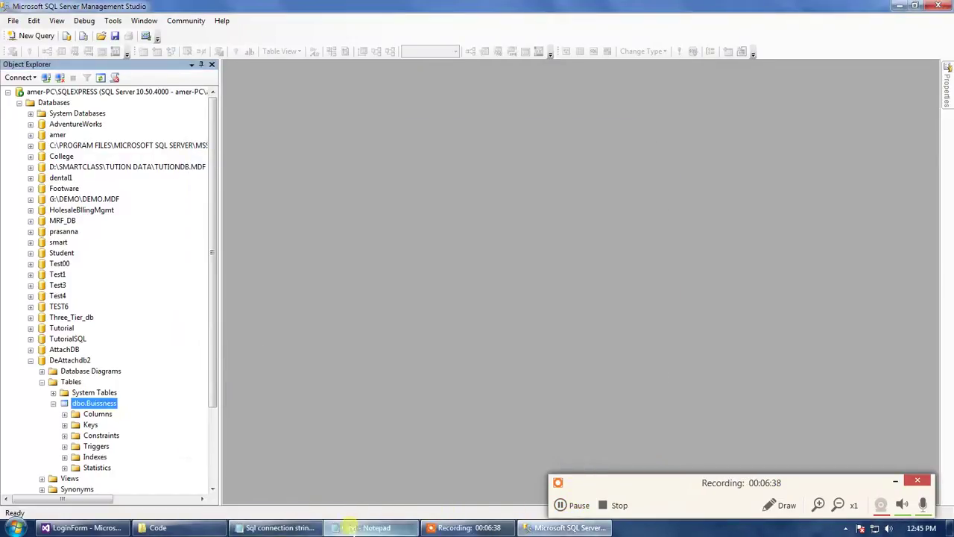
Switch to the Chat note in Notepad, read the line about detaching the database, and minimize the note.
click(358, 527)
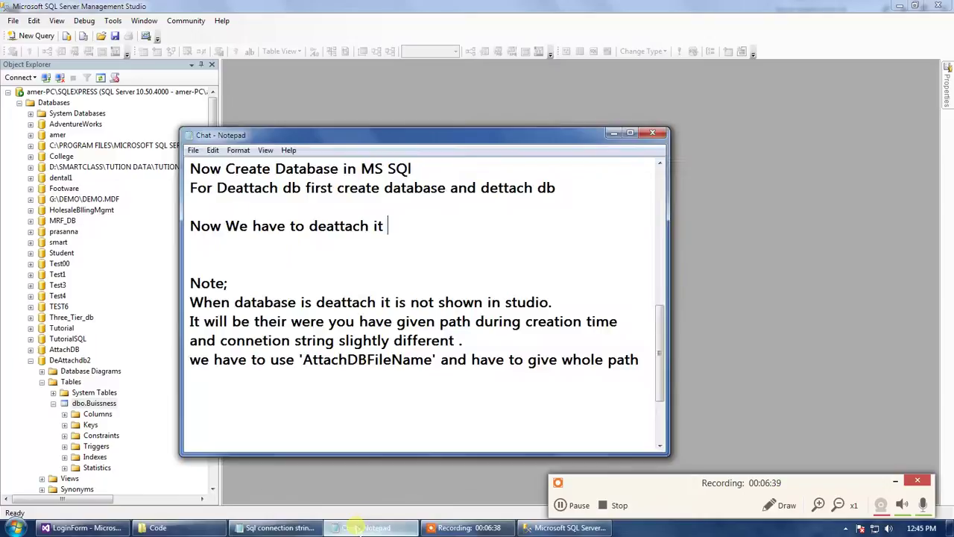
click(191, 225)
drag(191, 226, 399, 224)
click(613, 133)
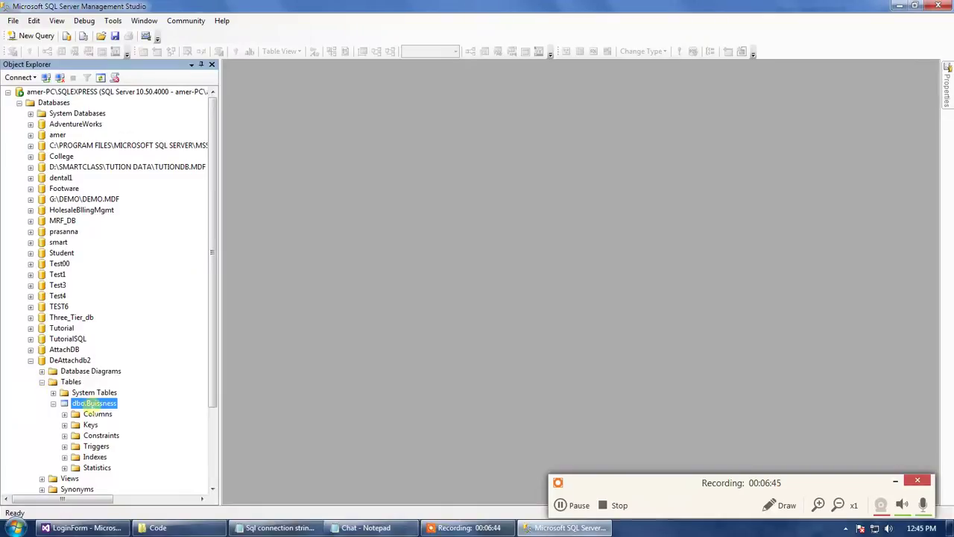
Detach the DeAttachdb2 database from the server.
click(31, 360)
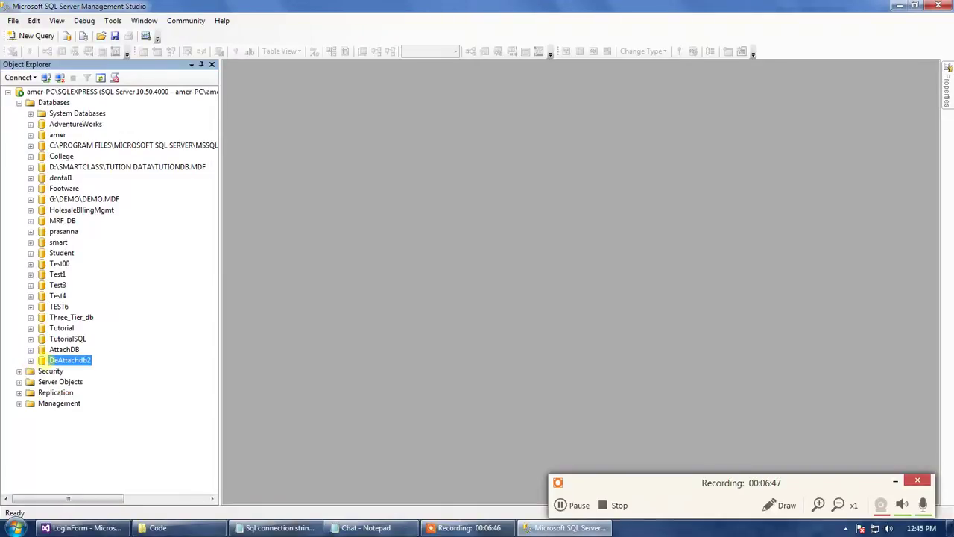
right_click(30, 357)
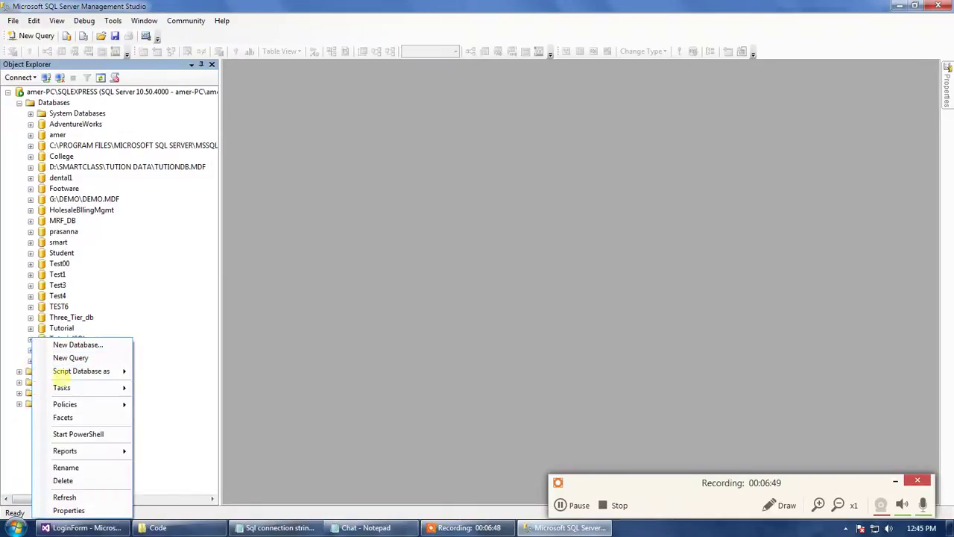
mouse_move(63, 386)
click(167, 364)
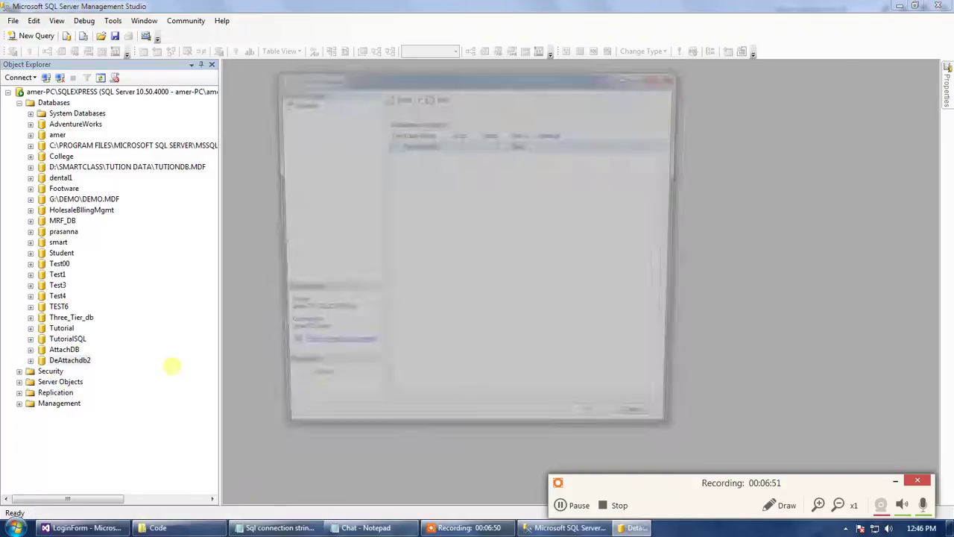
click(598, 428)
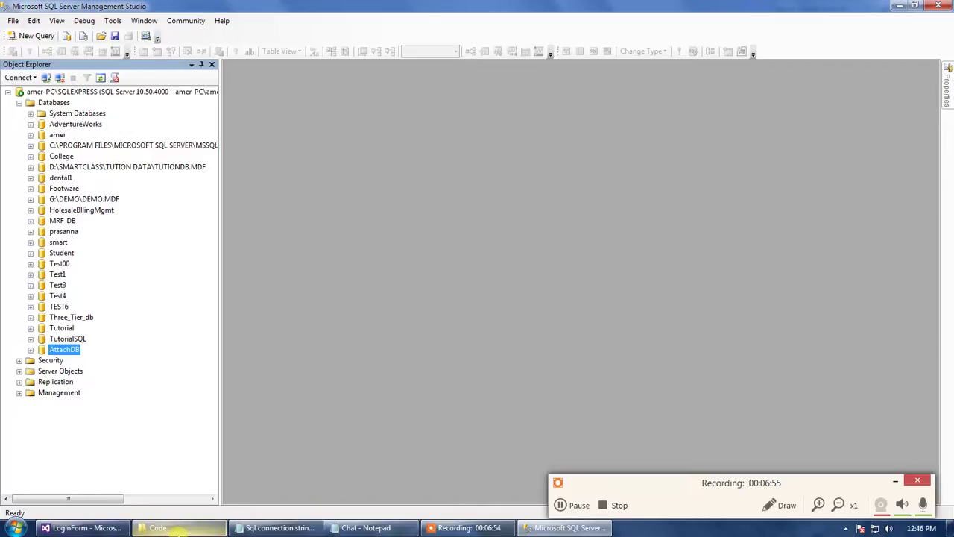
Switch to Windows Explorer, open the MS SQL DB folder on drive D and select its full path.
click(157, 528)
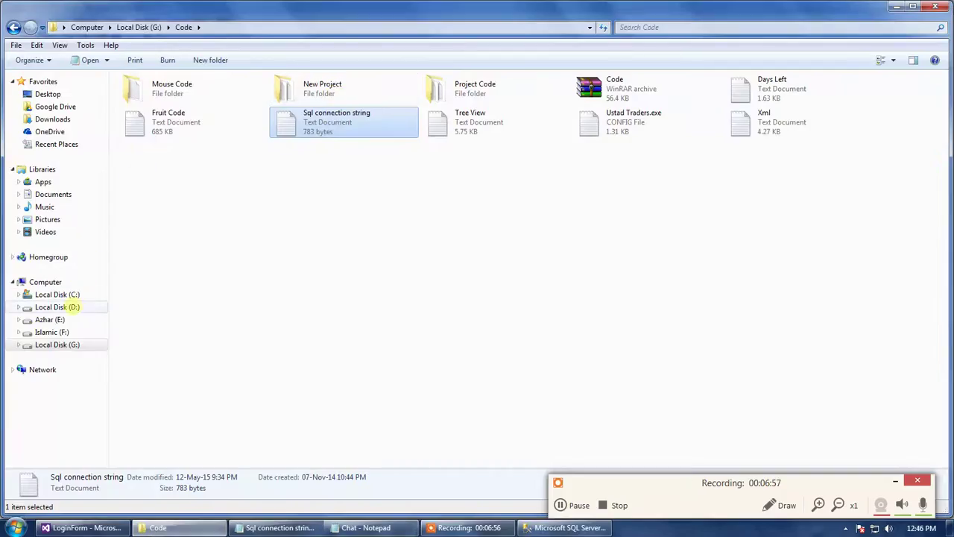
click(67, 306)
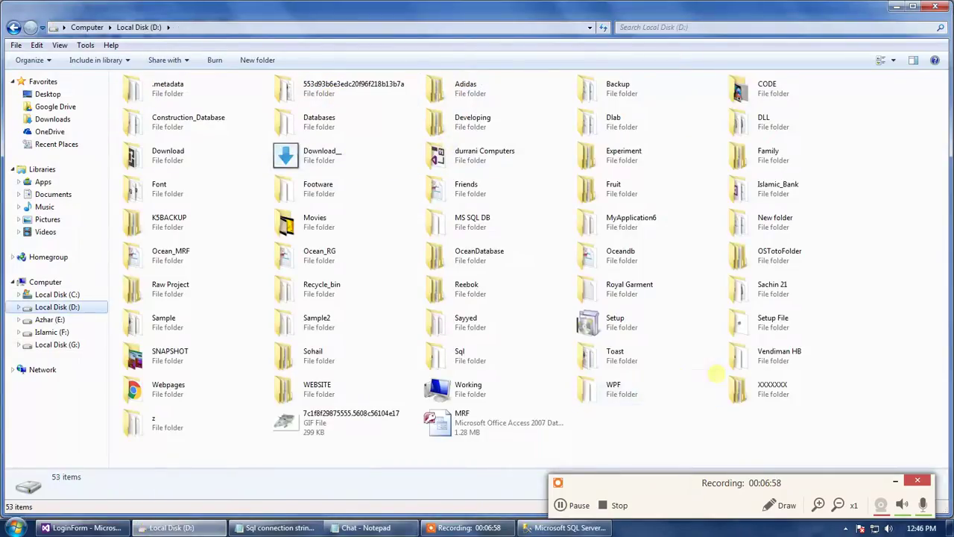
key(m)
key(m)
key(m)
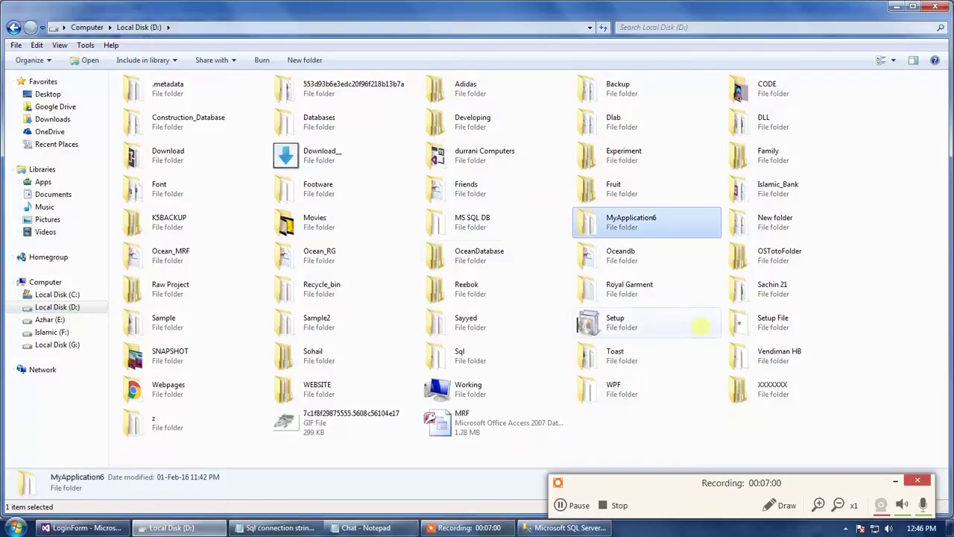
double_click(496, 218)
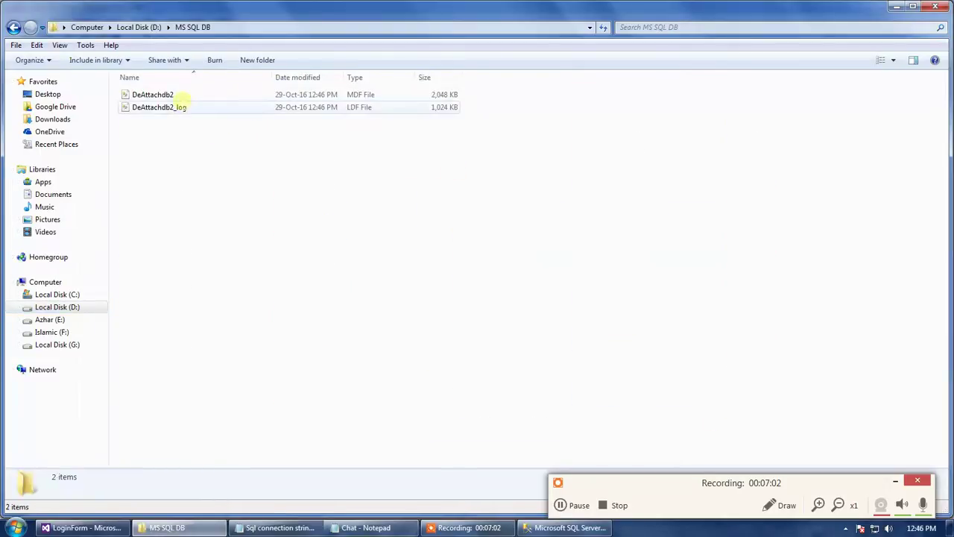
click(222, 27)
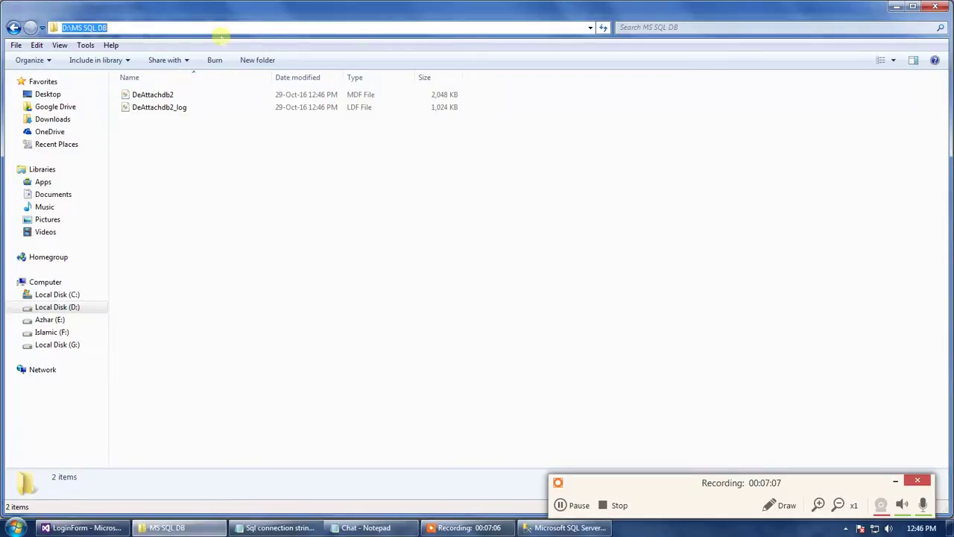
Switch to Visual Studio and open the click handler of the DeAttach db View button.
click(82, 528)
double_click(399, 144)
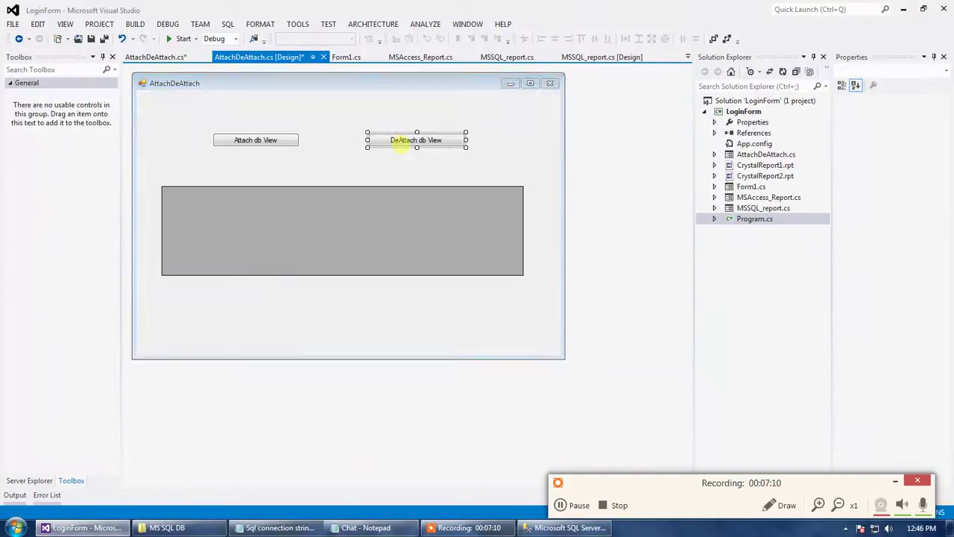